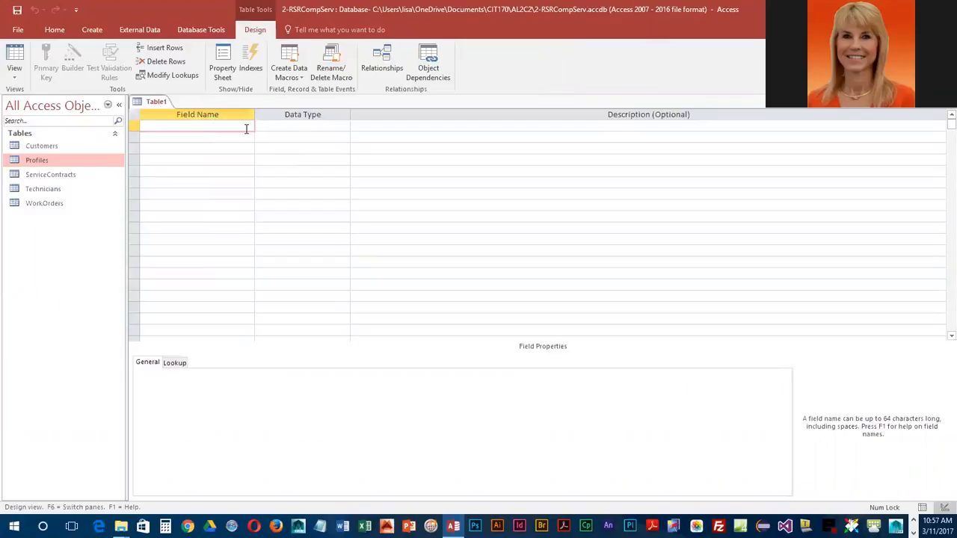
Step: Add a TechID field with the Short Text data type and a field size of 2
{"action": "type", "text": "TechID"}
{"action": "key", "text": "Tab"}
{"action": "type", "text": "s"}
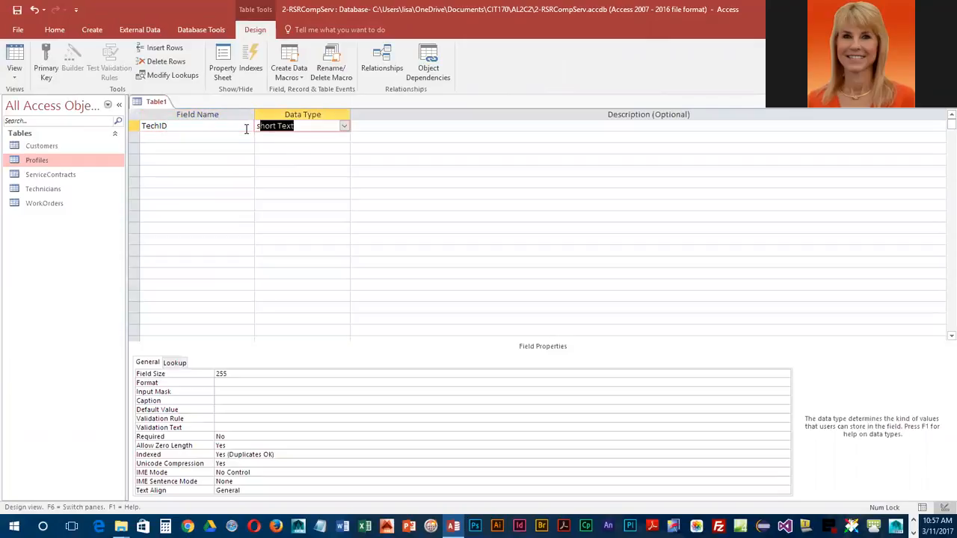
{"action": "key", "text": "Tab"}
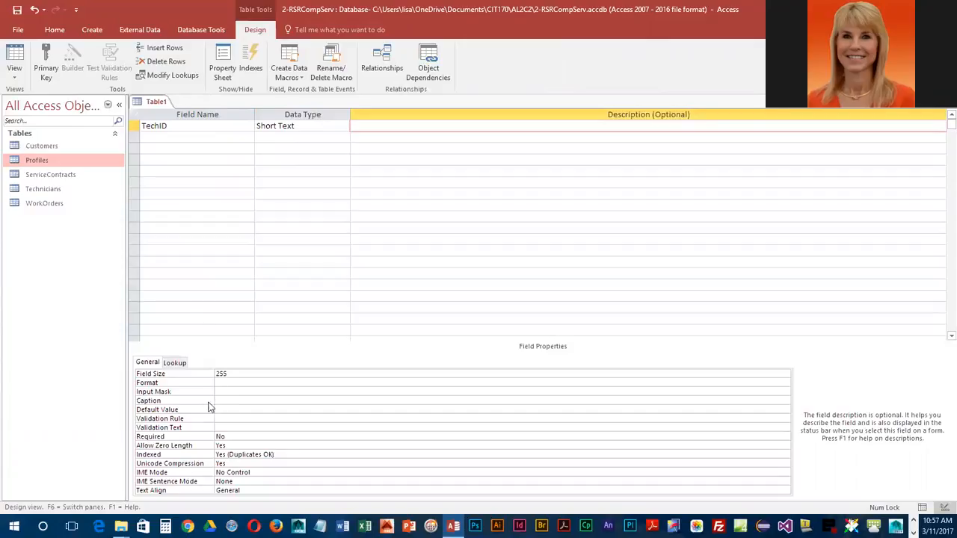
{"action": "left_click", "coordinate": [183, 375]}
{"action": "type", "text": "2"}
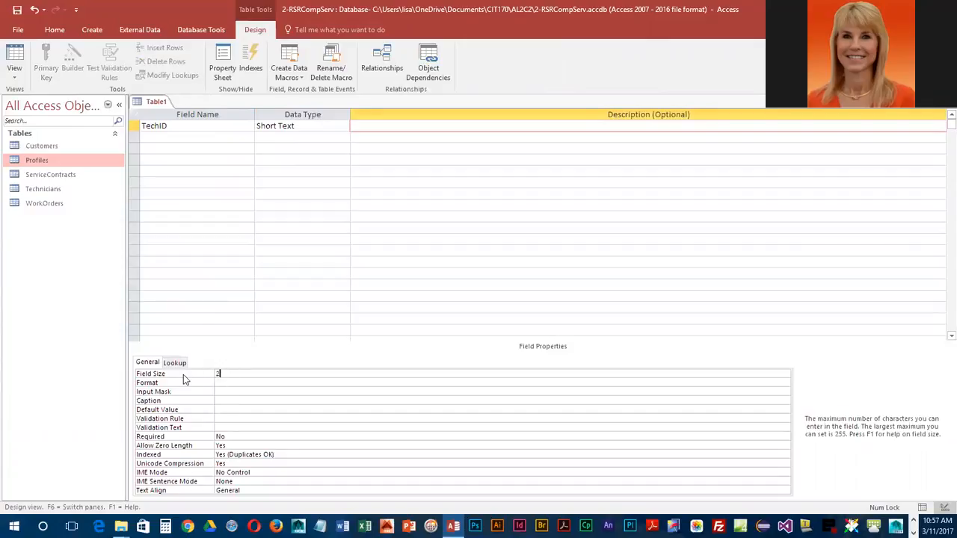
Step: Add a Certifications field below TechID as Short Text with a field size of 20
{"action": "left_click", "coordinate": [164, 139]}
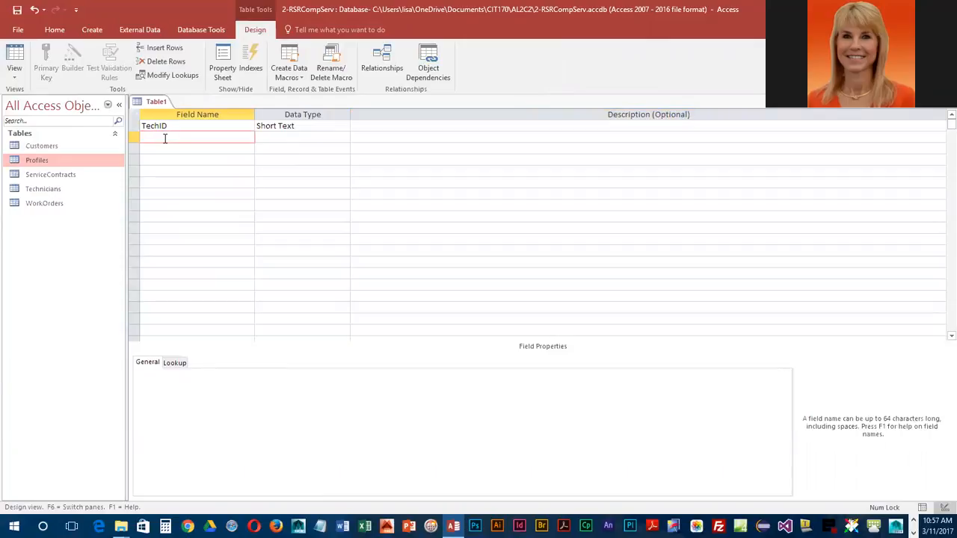
{"action": "type", "text": "Certifications"}
{"action": "key", "text": "Tab"}
{"action": "key", "text": "Tab"}
{"action": "key", "text": "Tab"}
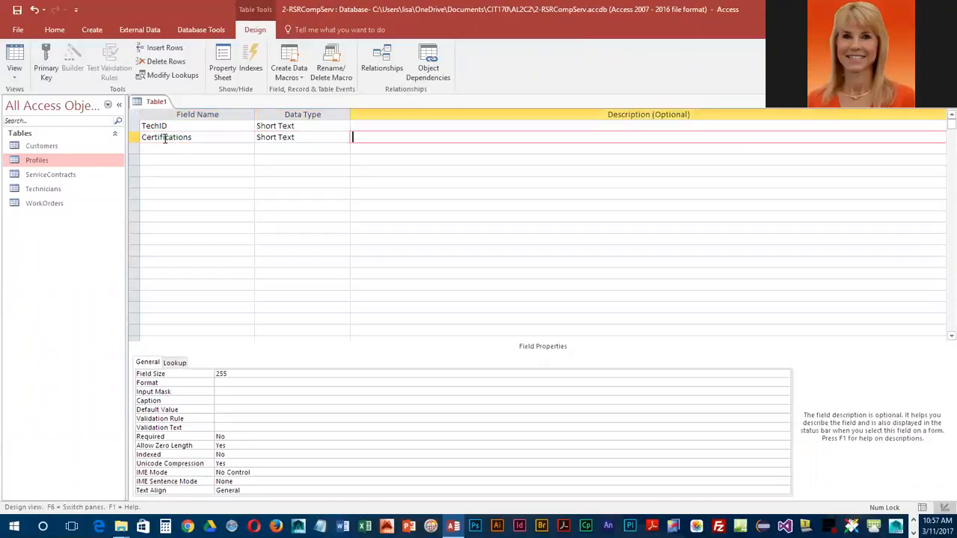
{"action": "left_click", "coordinate": [165, 139]}
{"action": "double_click", "coordinate": [228, 371]}
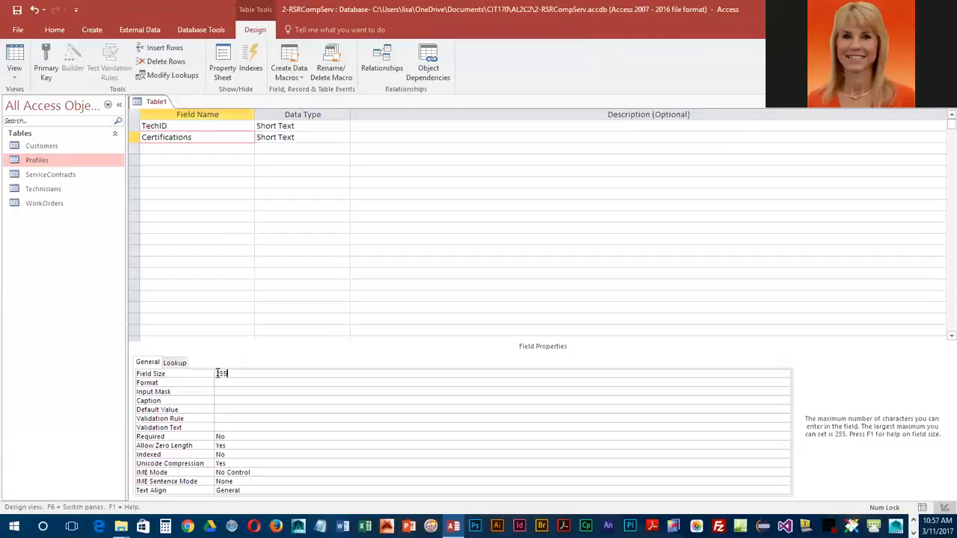
{"action": "type", "text": "20"}
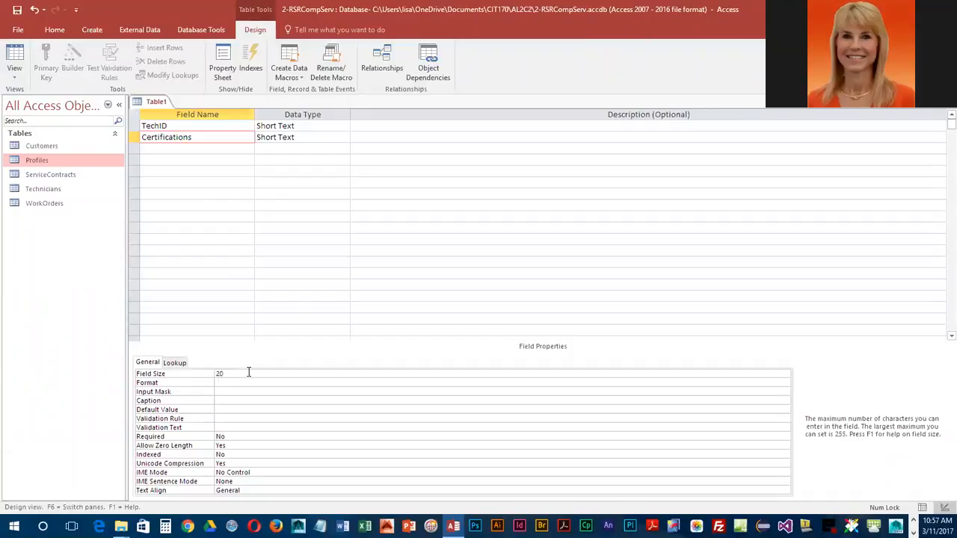
Step: Add an OperatingSys field below Certifications as Short Text with a field size of 20
{"action": "left_click", "coordinate": [167, 148]}
{"action": "type", "text": "OperatingSys"}
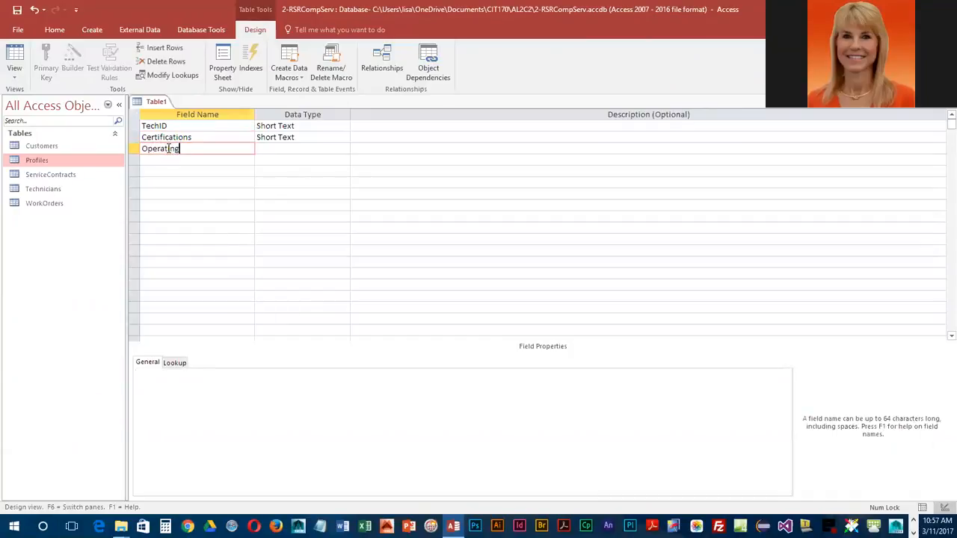
{"action": "key", "text": "Tab"}
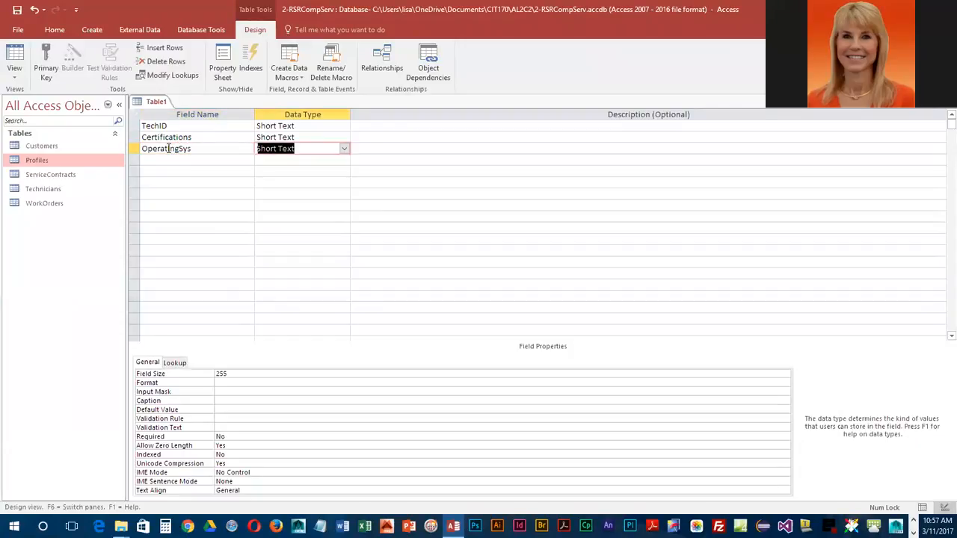
{"action": "left_click", "coordinate": [192, 377]}
{"action": "type", "text": "20"}
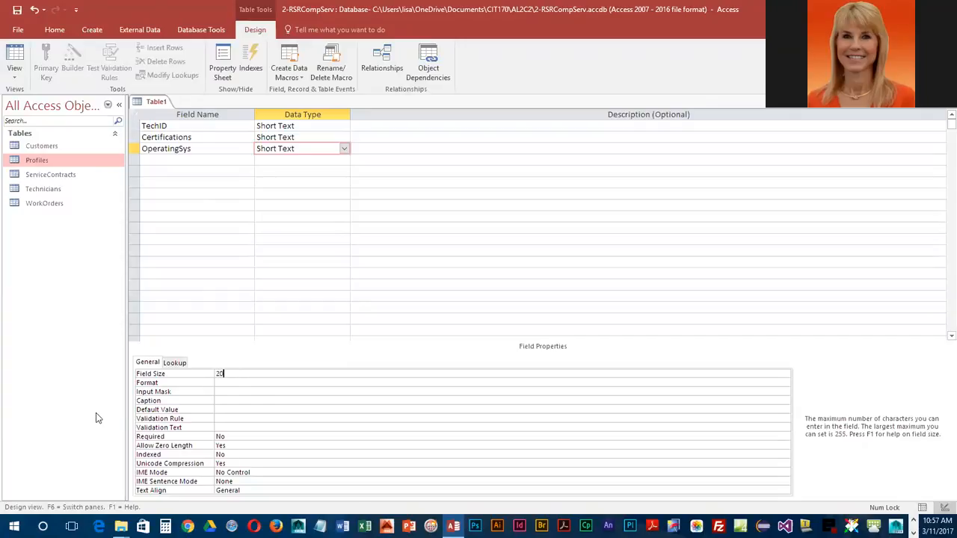
Step: Add a NetworkSpc field below OperatingSys with the Yes/No data type
{"action": "left_click", "coordinate": [187, 160]}
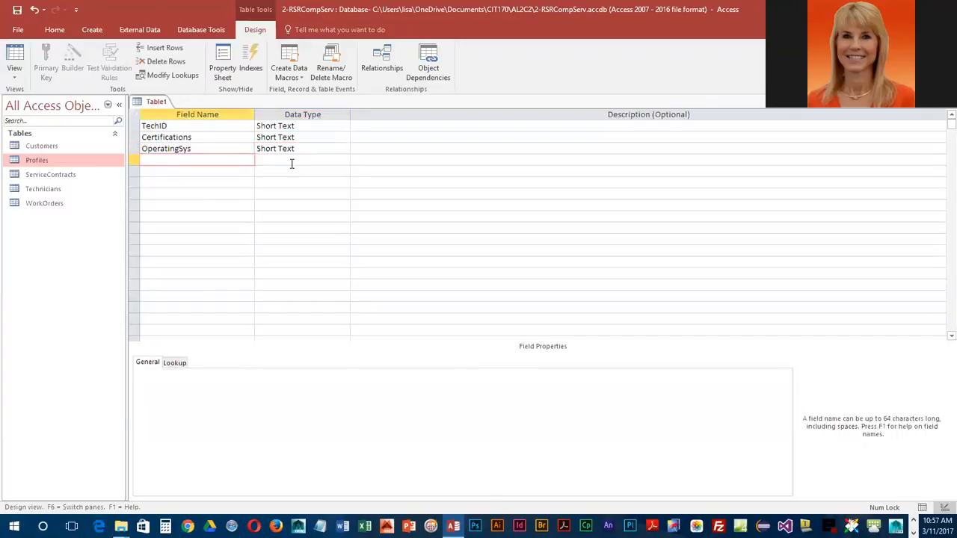
{"action": "type", "text": "Network"}
{"action": "type", "text": "Spe"}
{"action": "key", "text": "Tab"}
{"action": "type", "text": "y"}
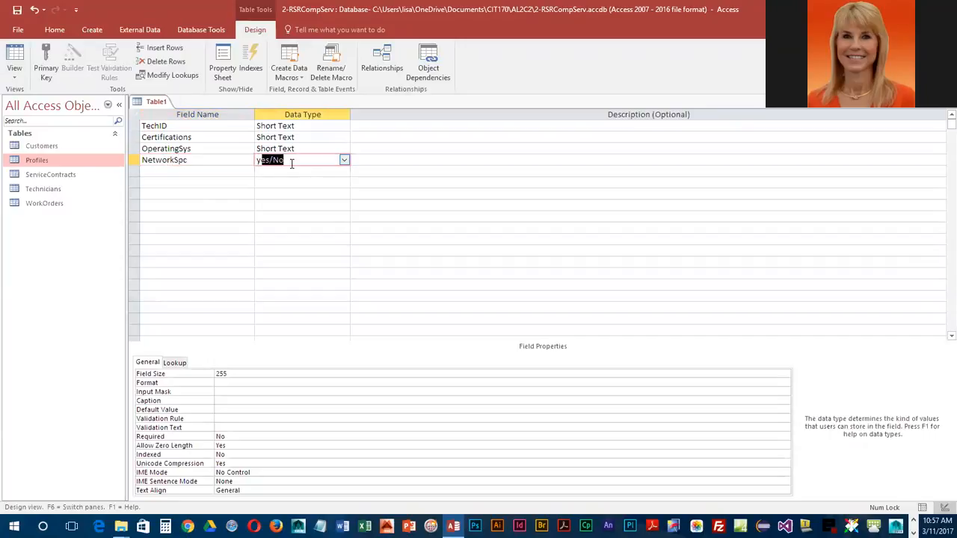
{"action": "key", "text": "Tab"}
{"action": "key", "text": "Tab"}
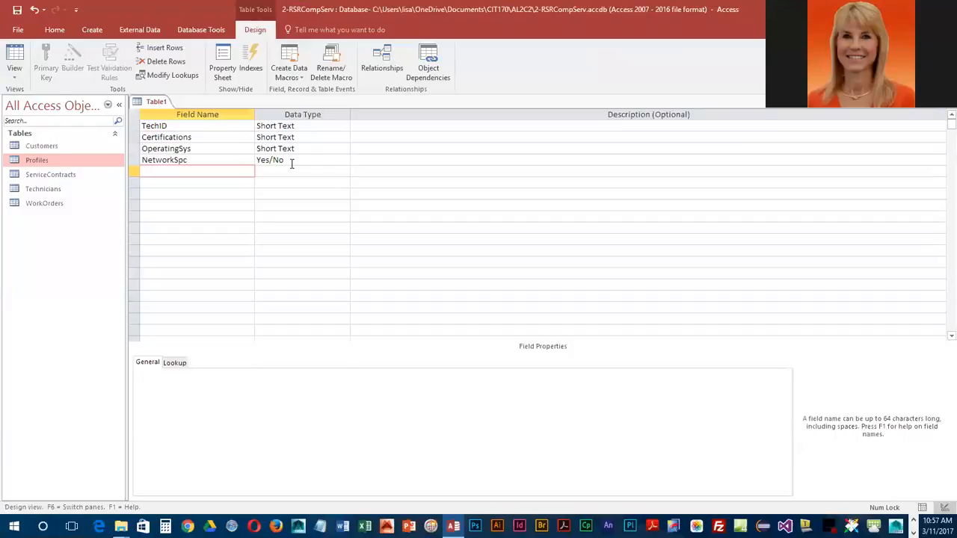
Step: Add a WebDesign field below NetworkSpc with the Yes/No data type
{"action": "type", "text": "WebDesign"}
{"action": "key", "text": "Tab"}
{"action": "type", "text": "y"}
{"action": "key", "text": "Tab"}
{"action": "key", "text": "Tab"}
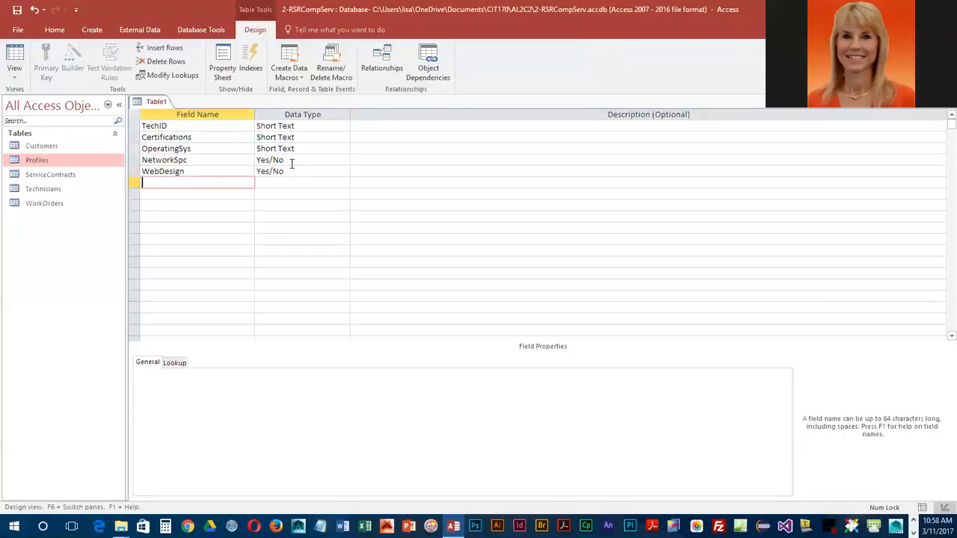
Step: Add a Programming field below WebDesign with the Yes/No data type
{"action": "type", "text": "Programming"}
{"action": "key", "text": "Tab"}
{"action": "type", "text": "y"}
{"action": "key", "text": "Tab"}
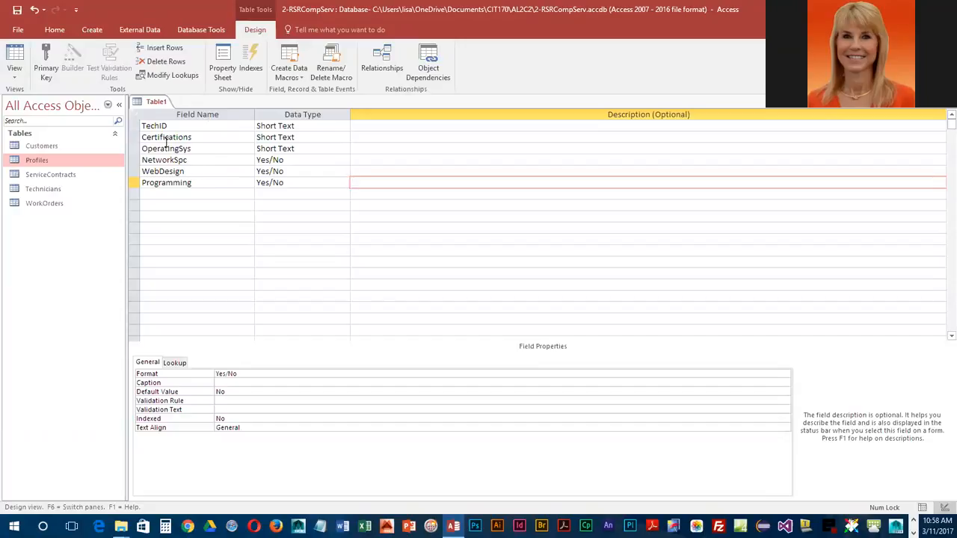
Step: Make TechID the primary key and save the table as TechSkills
{"action": "left_click", "coordinate": [134, 126]}
{"action": "left_click", "coordinate": [46, 56]}
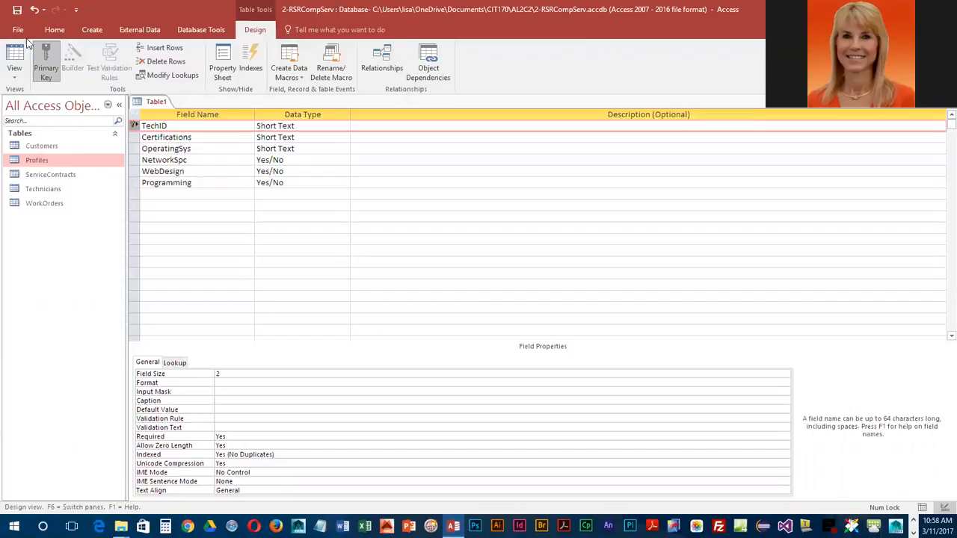
{"action": "left_click", "coordinate": [16, 9]}
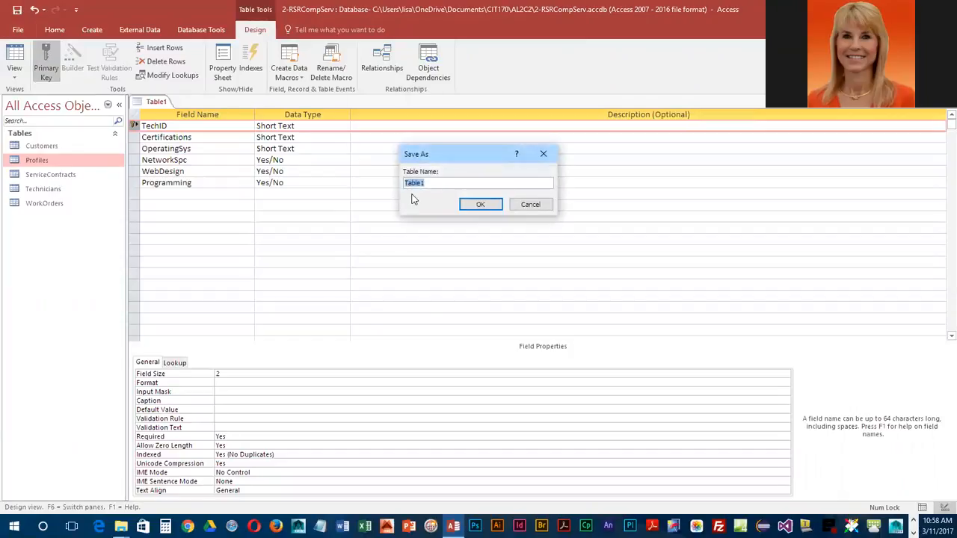
{"action": "type", "text": "TechSkills"}
{"action": "key", "text": "Return"}
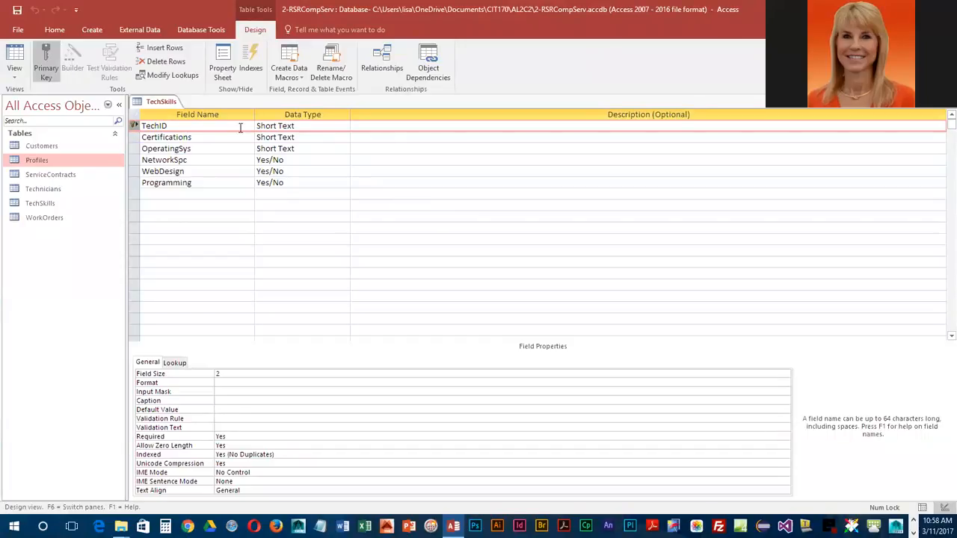
Step: Start the Lookup Wizard for the TechID field and take its values from the Technicians table
{"action": "left_click", "coordinate": [313, 127]}
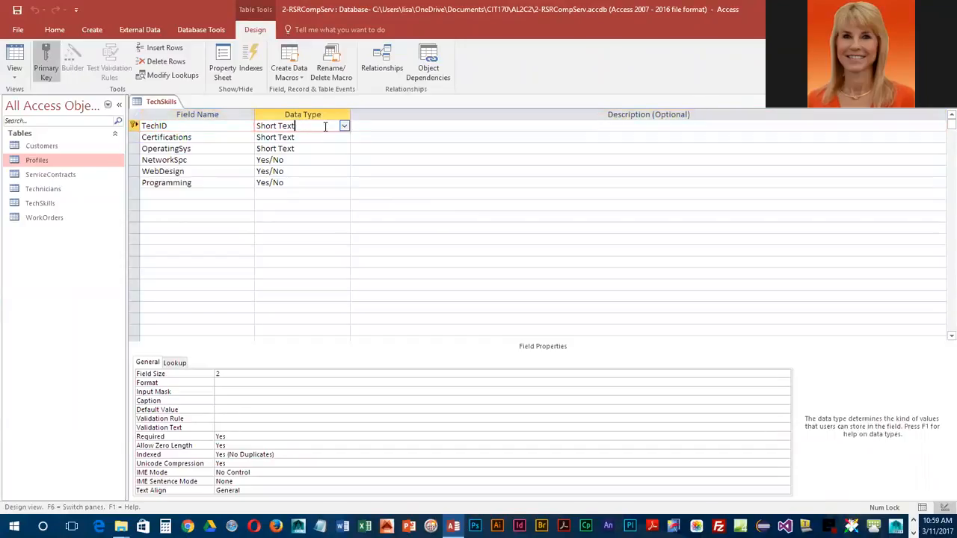
{"action": "left_click", "coordinate": [343, 126]}
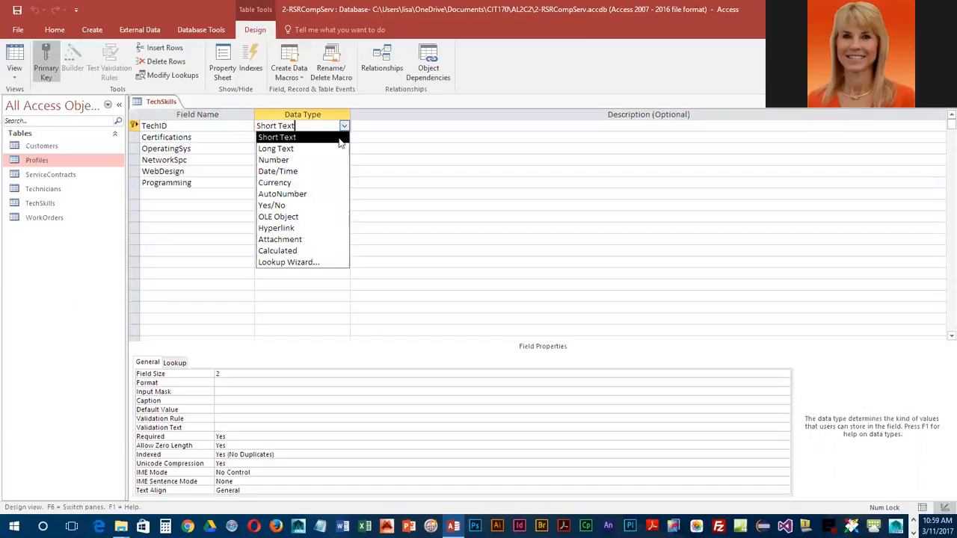
{"action": "left_click", "coordinate": [315, 263]}
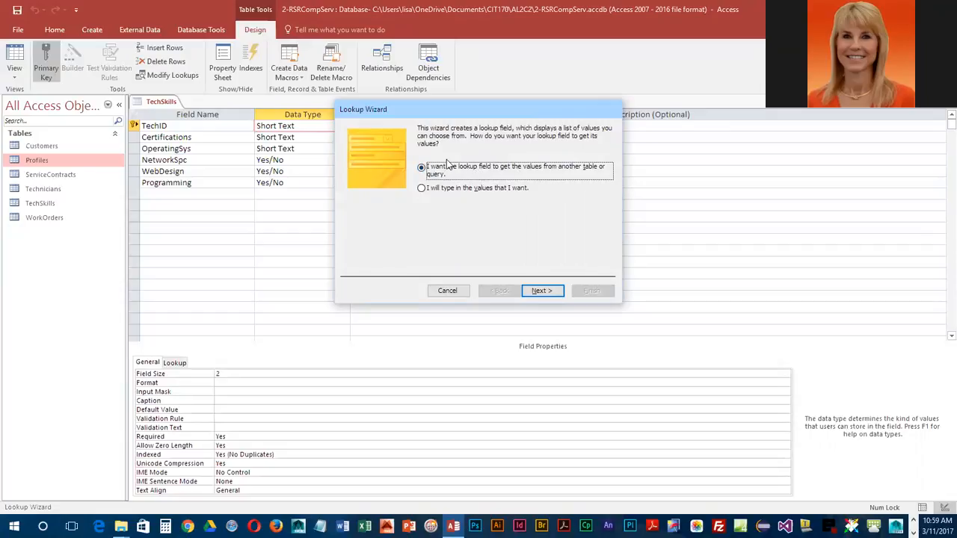
{"action": "left_click", "coordinate": [544, 290]}
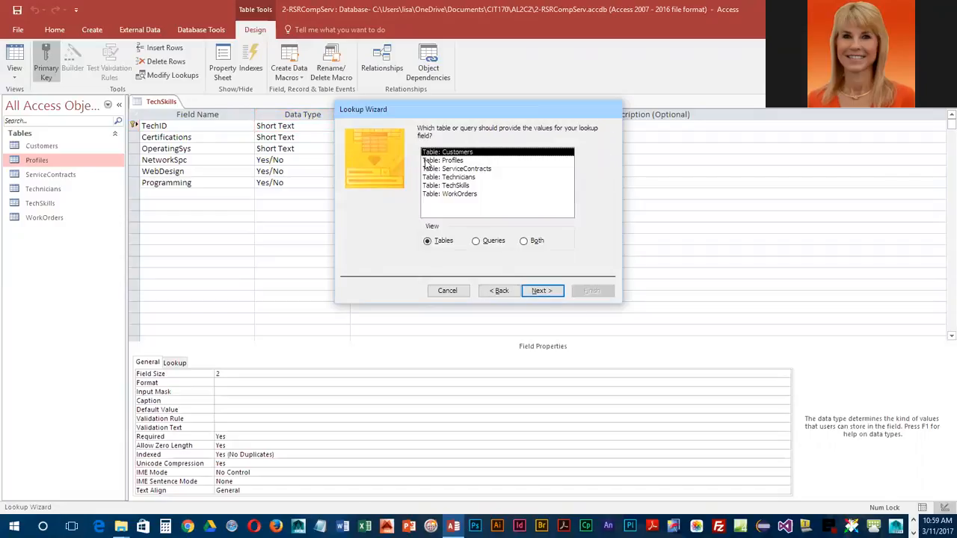
{"action": "left_click", "coordinate": [443, 178]}
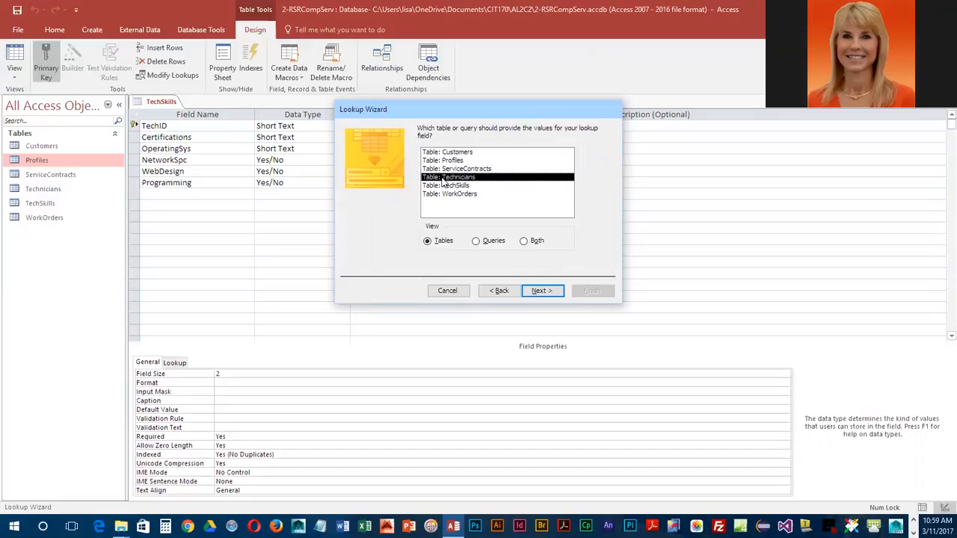
{"action": "left_click", "coordinate": [545, 291]}
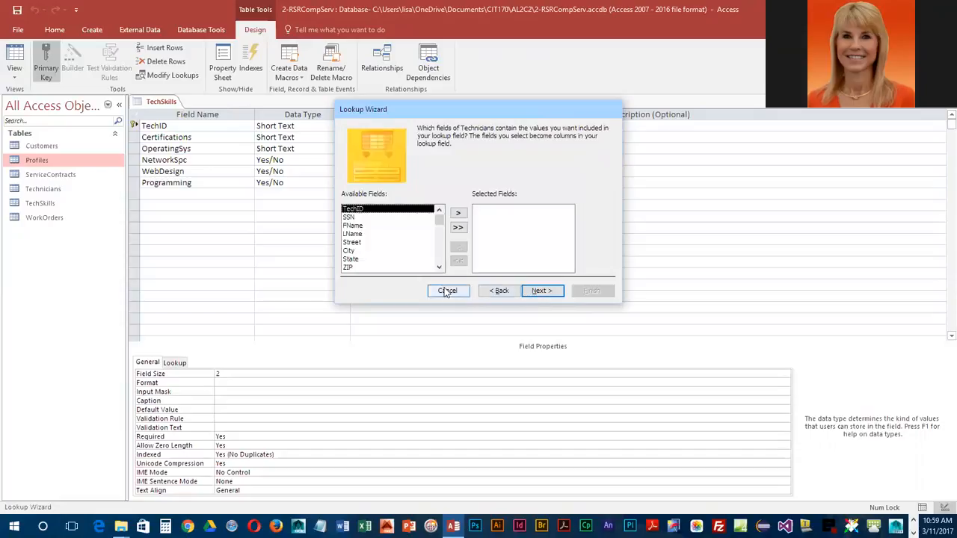
Step: Include the FName and LName fields in the TechID lookup and sort the list by LName in ascending order
{"action": "left_click", "coordinate": [353, 225]}
{"action": "left_click", "coordinate": [459, 213]}
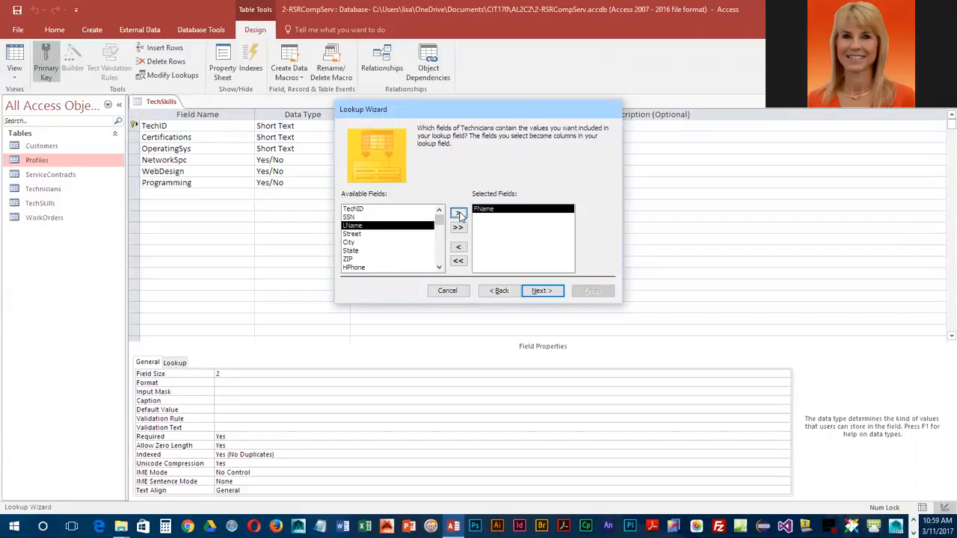
{"action": "left_click", "coordinate": [459, 214]}
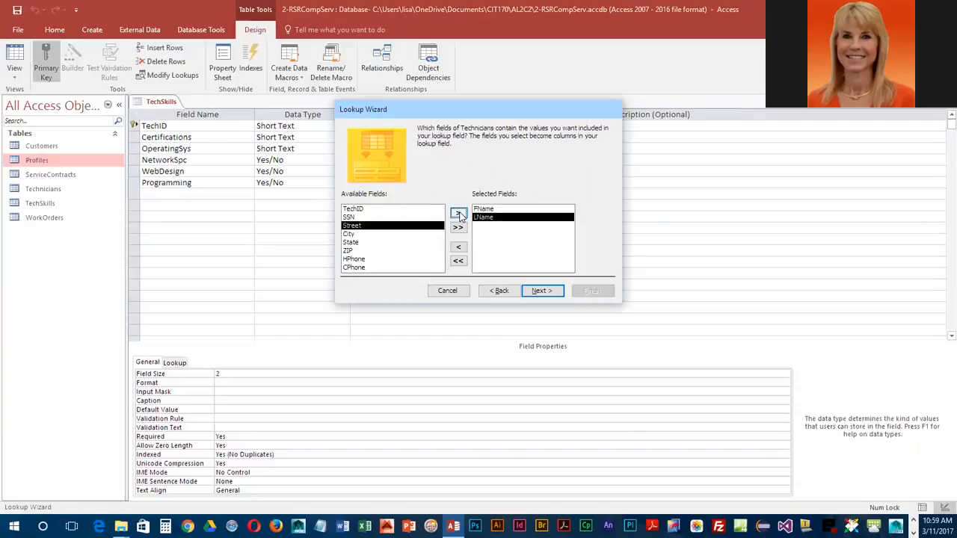
{"action": "left_click", "coordinate": [543, 291]}
{"action": "left_click", "coordinate": [440, 170]}
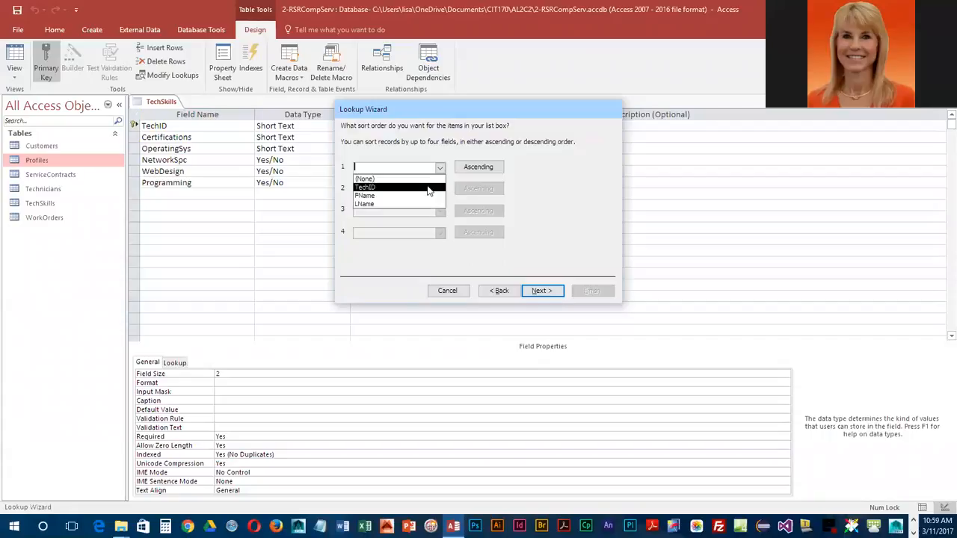
{"action": "left_click", "coordinate": [426, 203]}
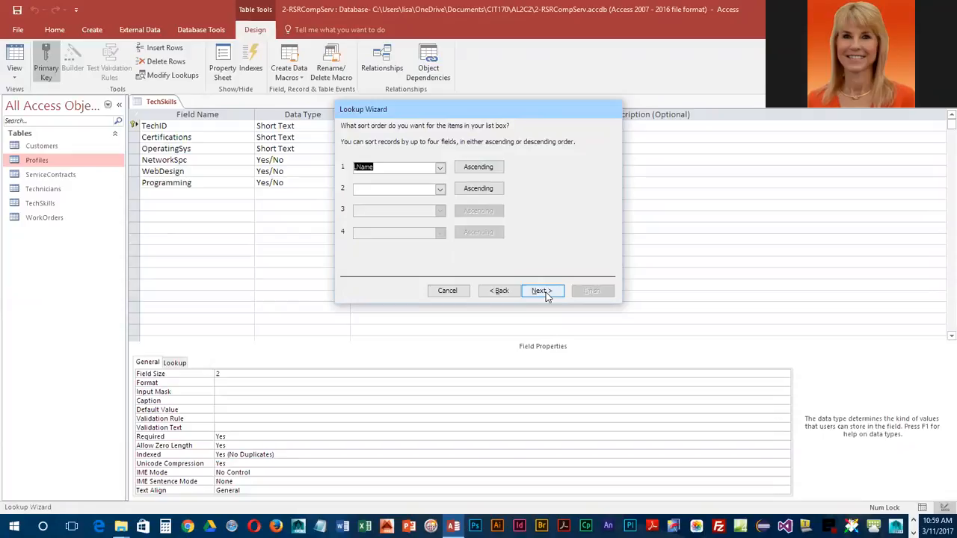
{"action": "left_click", "coordinate": [543, 292]}
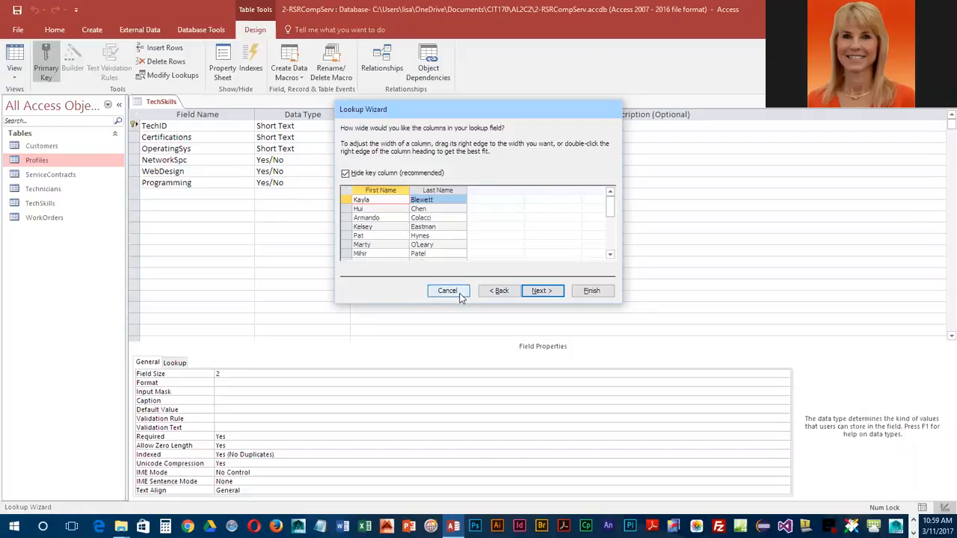
Step: Finish the TechID lookup with the key column hidden and the label TechID, and save the table to create the relationship
{"action": "left_click", "coordinate": [537, 291]}
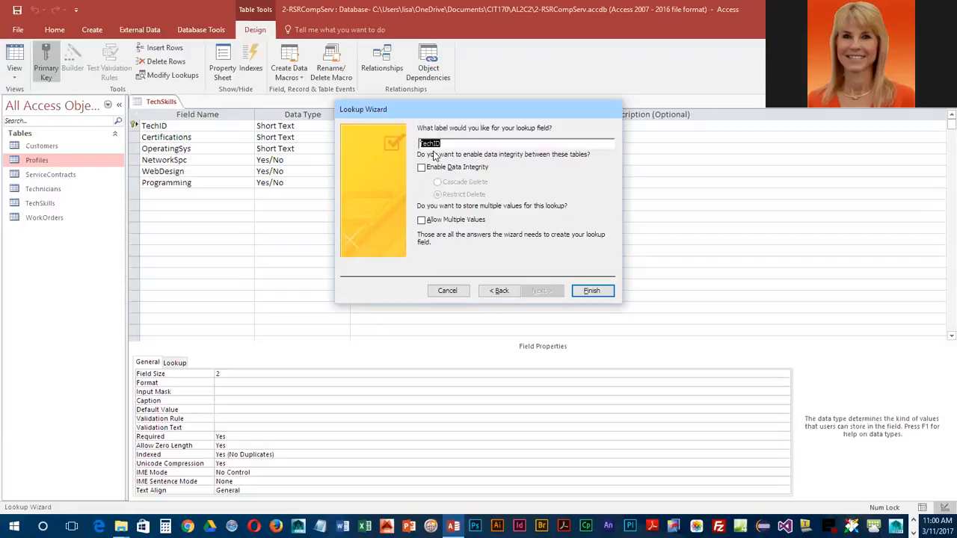
{"action": "left_click", "coordinate": [592, 291]}
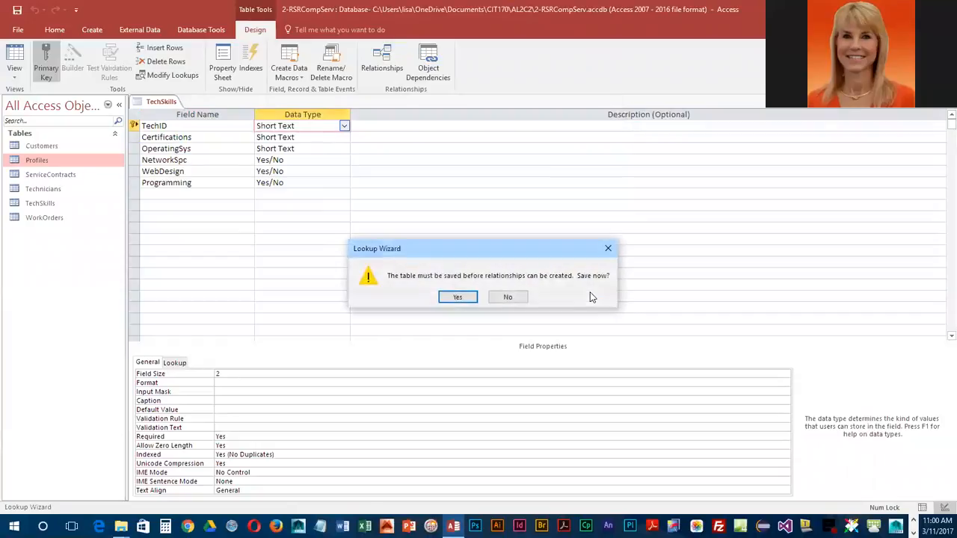
{"action": "left_click", "coordinate": [458, 297]}
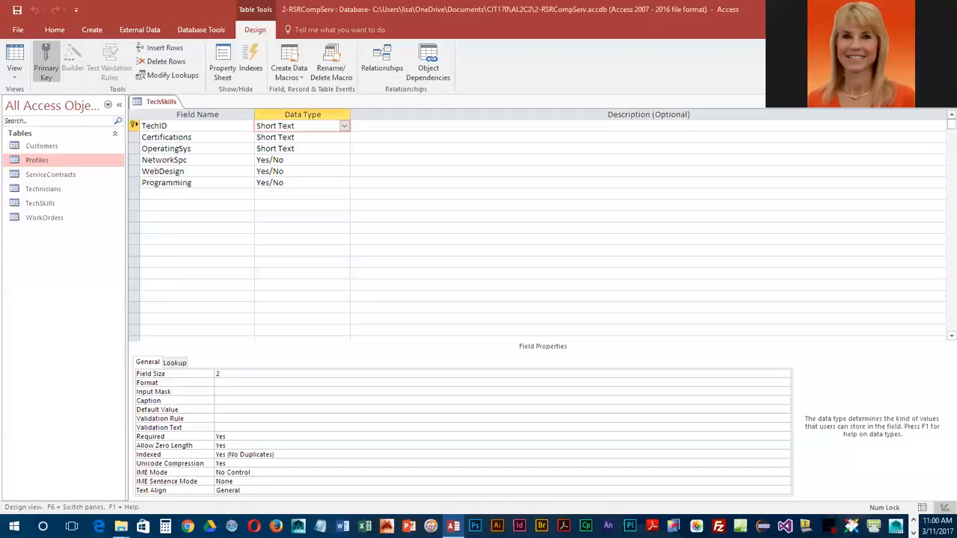
Step: Start the Lookup Wizard for the Certifications field and choose to type in the list values
{"action": "left_click", "coordinate": [199, 138]}
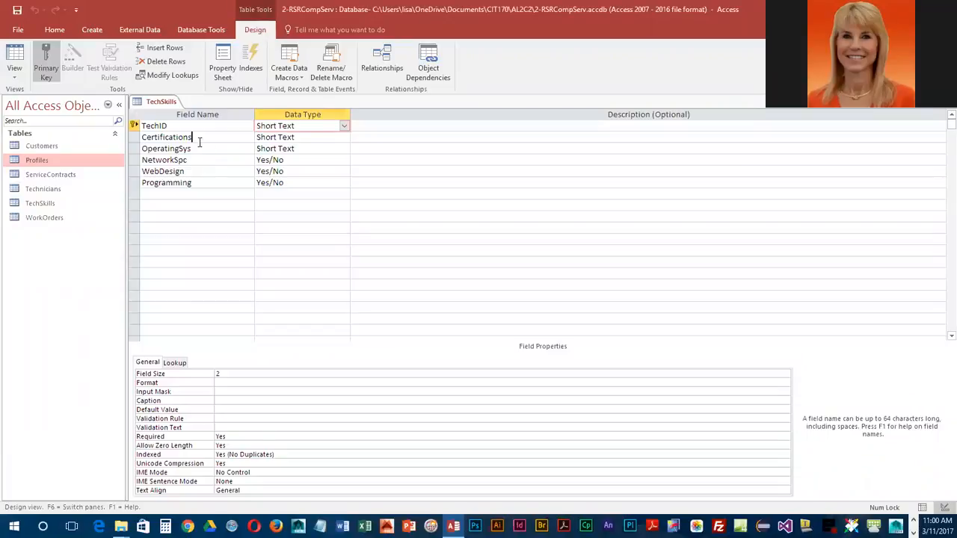
{"action": "left_click", "coordinate": [326, 138]}
{"action": "left_click", "coordinate": [343, 137]}
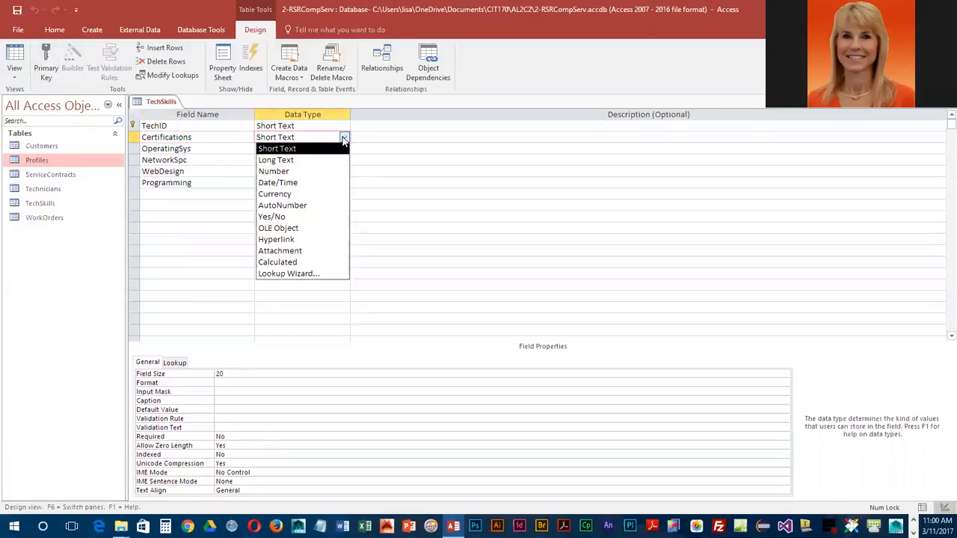
{"action": "left_click", "coordinate": [314, 274]}
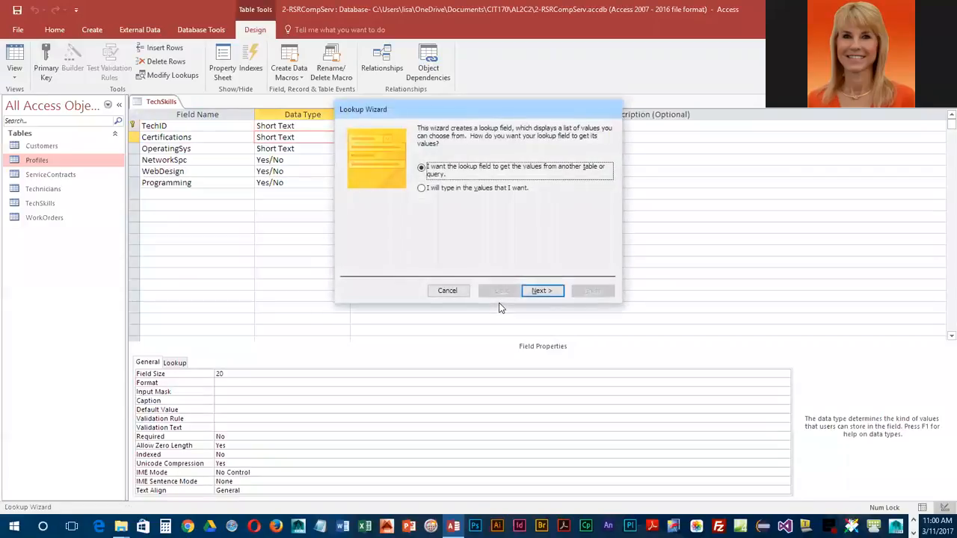
{"action": "left_click", "coordinate": [423, 190]}
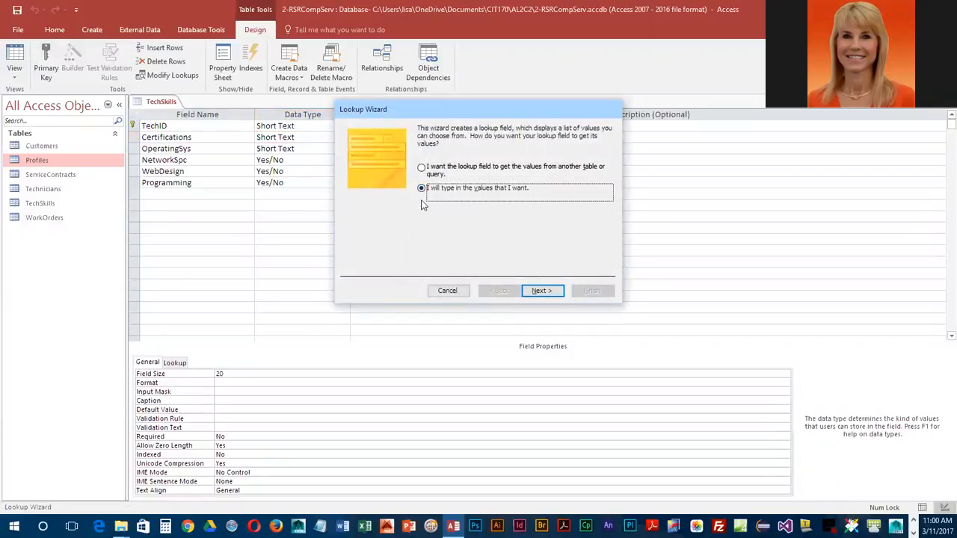
{"action": "left_click", "coordinate": [542, 291]}
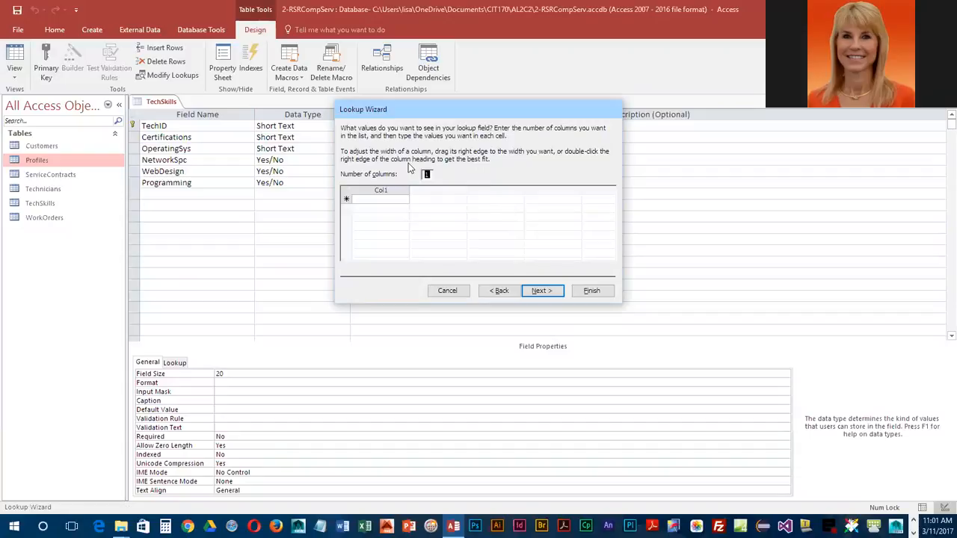
Step: Enter CCNA Cloud and CCNA Wireless as the first two values of the Certifications lookup list
{"action": "left_click", "coordinate": [384, 201]}
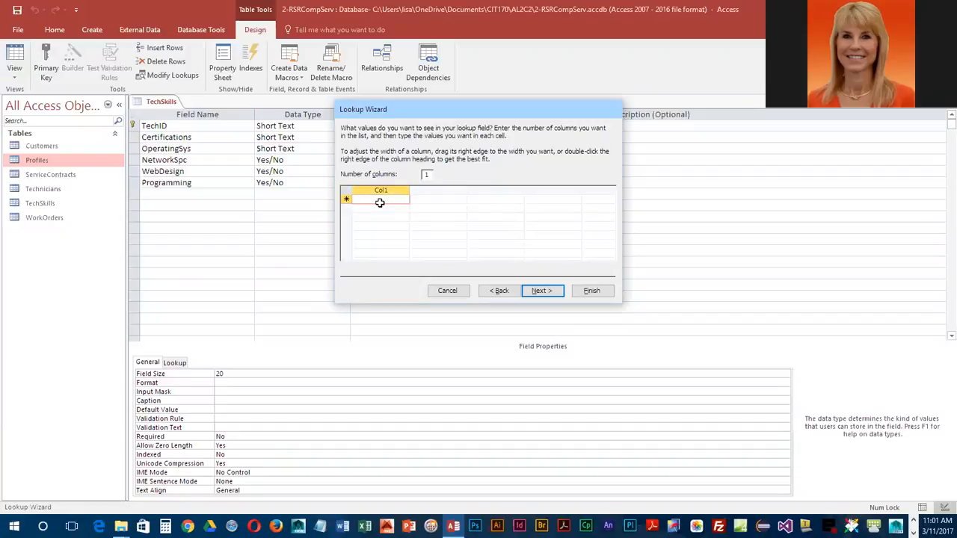
{"action": "type", "text": "CCNA"}
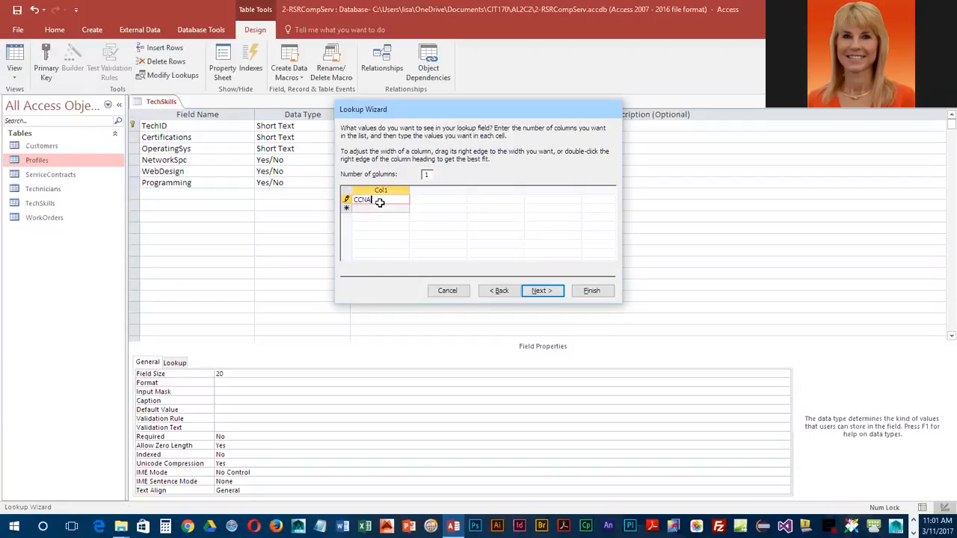
{"action": "type", "text": " Cloud"}
{"action": "left_click", "coordinate": [372, 210]}
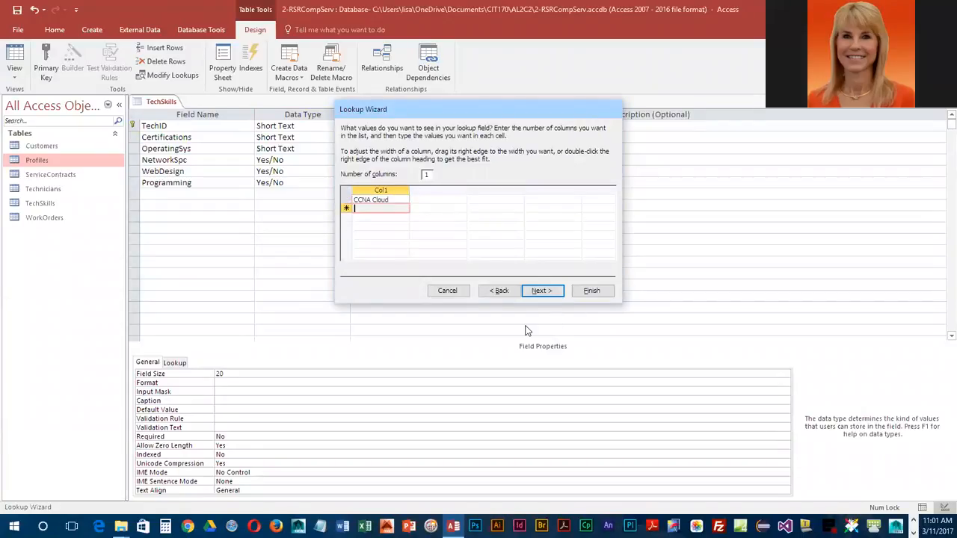
{"action": "type", "text": "CCNA Wireless"}
{"action": "key", "text": "Tab"}
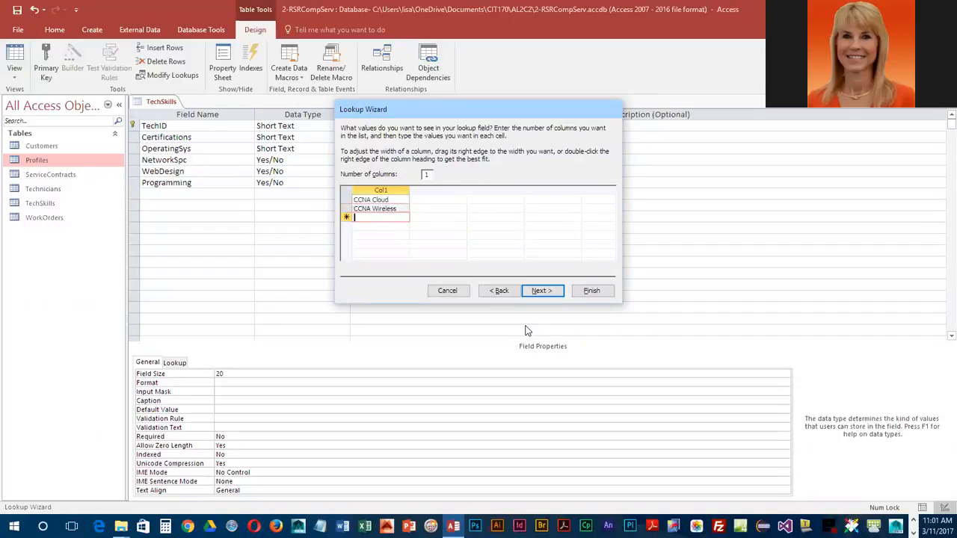
Step: Add Comp TIA A+, Microsoft MCT and MOS Master to the Certifications lookup list
{"action": "type", "text": "Comp TIA a"}
{"action": "key", "text": "BackSpace"}
{"action": "type", "text": "A"}
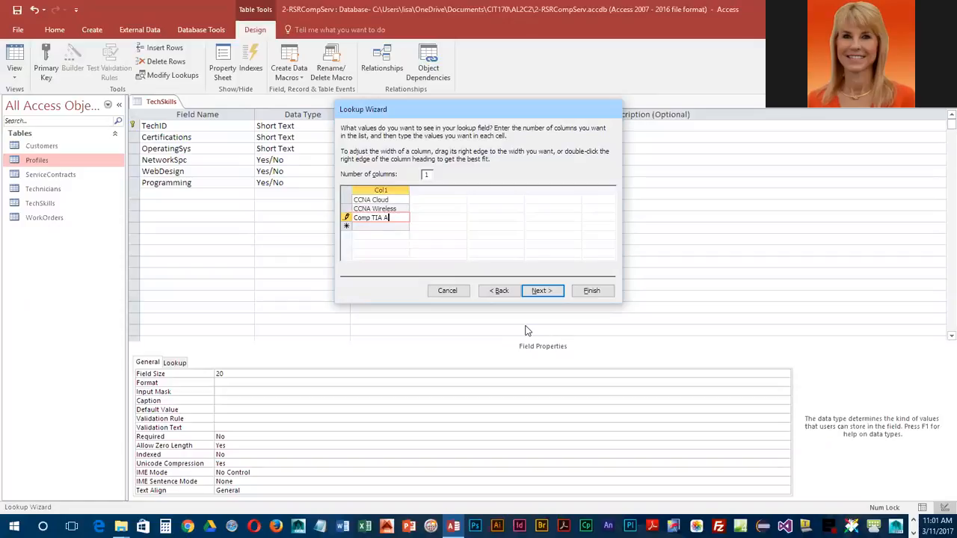
{"action": "type", "text": "+"}
{"action": "key", "text": "Return"}
{"action": "type", "text": "Microsoft MCT"}
{"action": "key", "text": "Return"}
{"action": "type", "text": "MOS Master"}
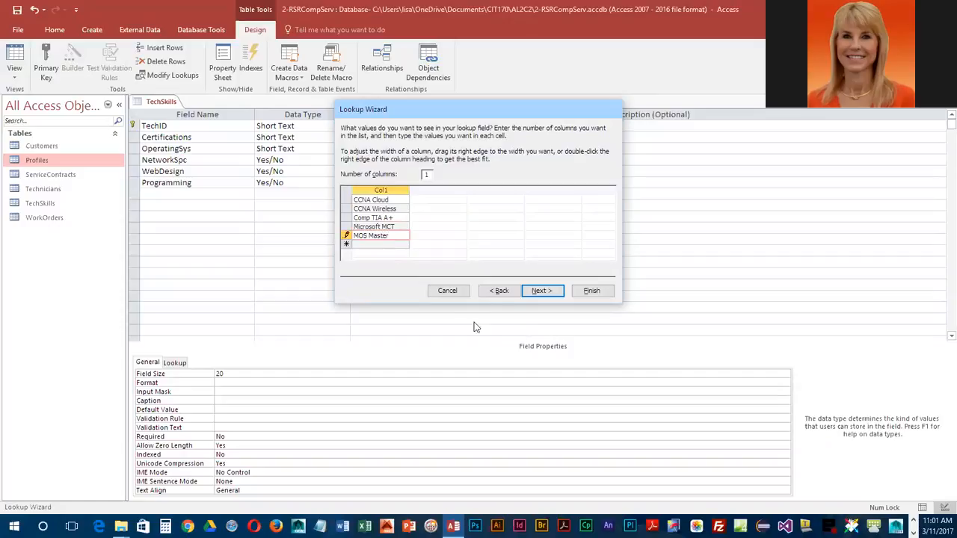
Step: Finish the Certifications lookup with multiple values allowed and accept the change to the field
{"action": "left_click", "coordinate": [543, 291]}
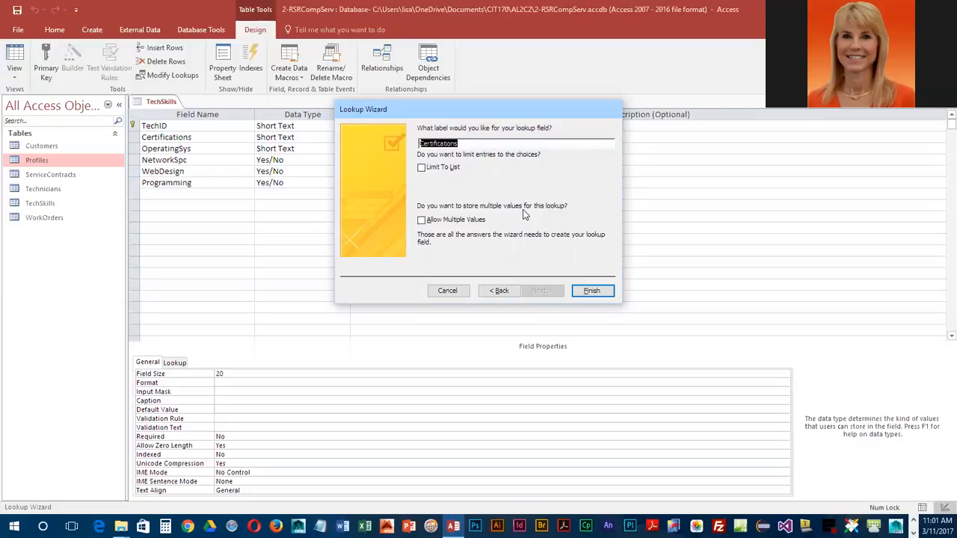
{"action": "left_click", "coordinate": [422, 220]}
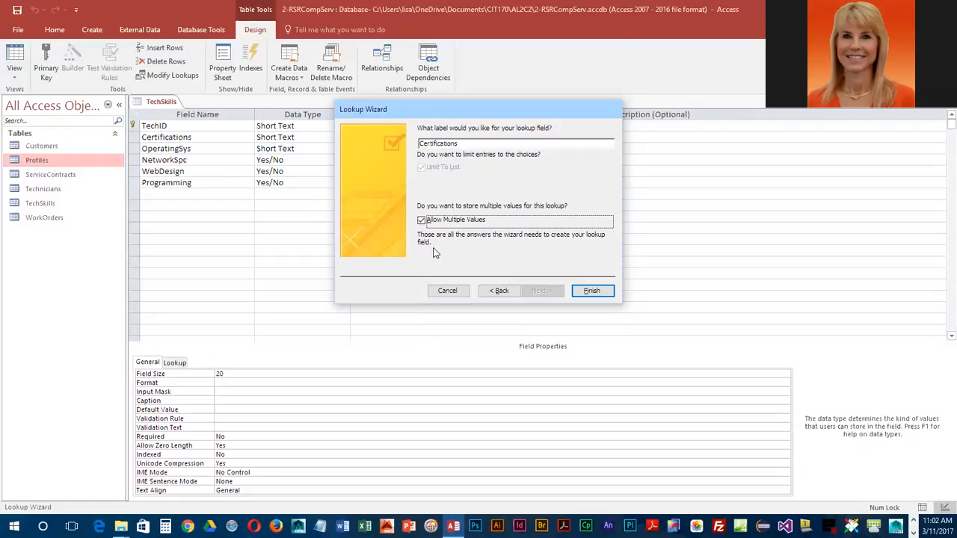
{"action": "left_click", "coordinate": [592, 292]}
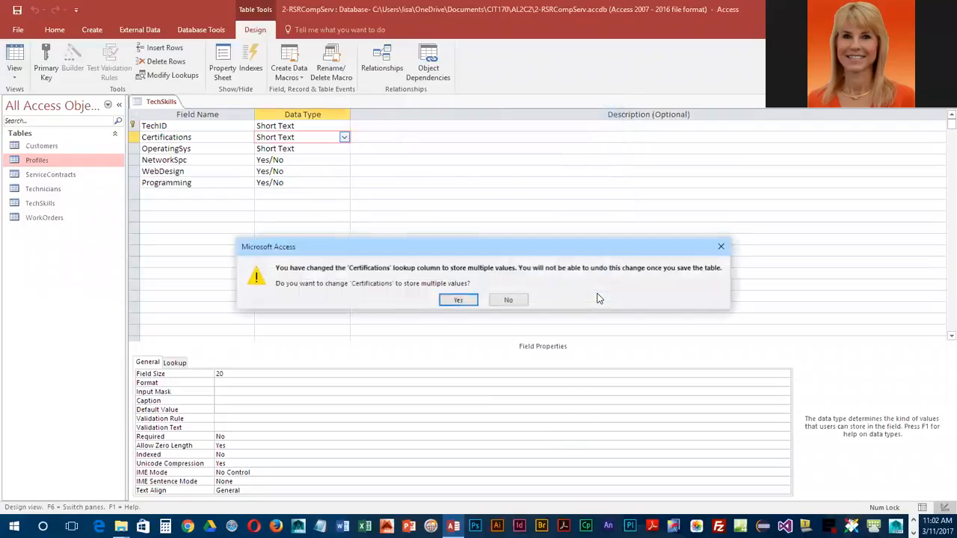
{"action": "left_click", "coordinate": [459, 301]}
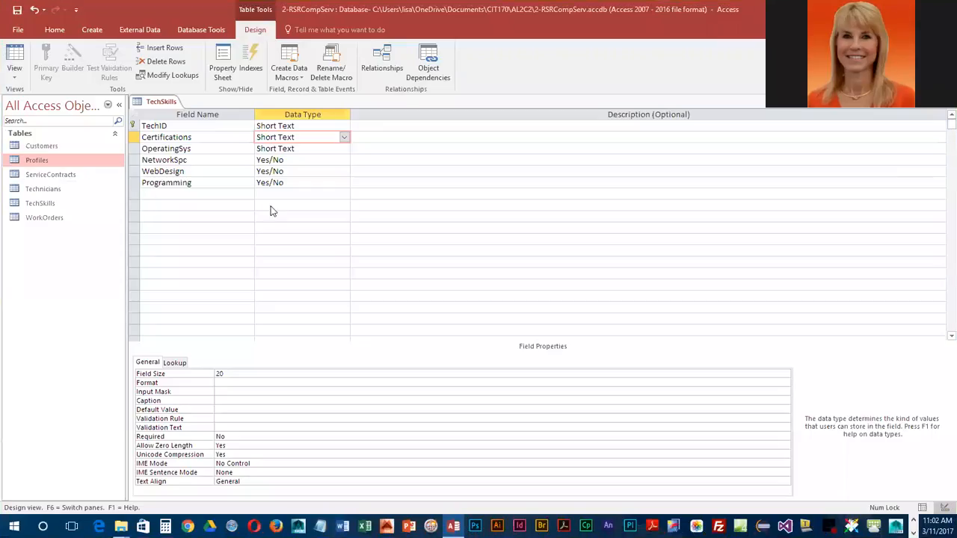
Step: Start the Lookup Wizard for the OperatingSys field and choose to type in the list values
{"action": "left_click", "coordinate": [226, 149]}
{"action": "left_click", "coordinate": [325, 147]}
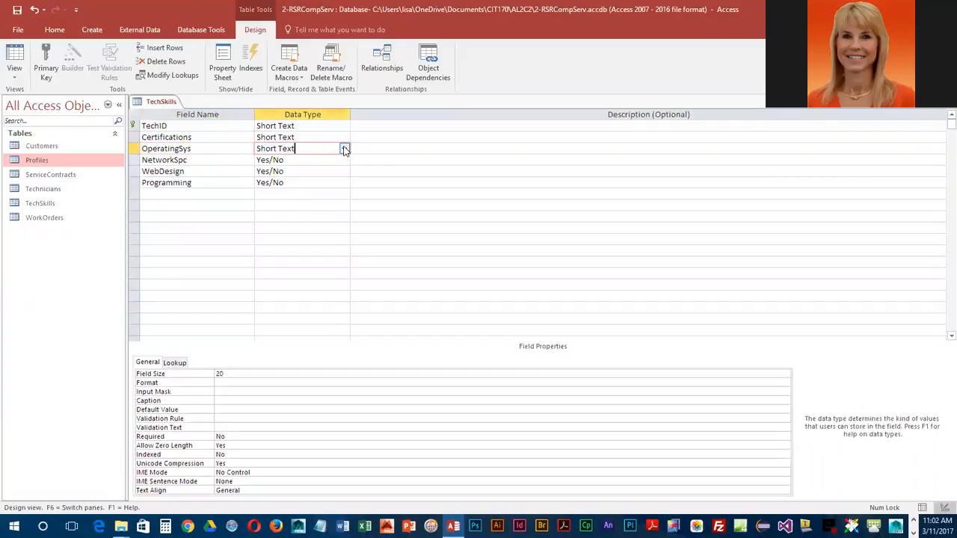
{"action": "left_click", "coordinate": [345, 150]}
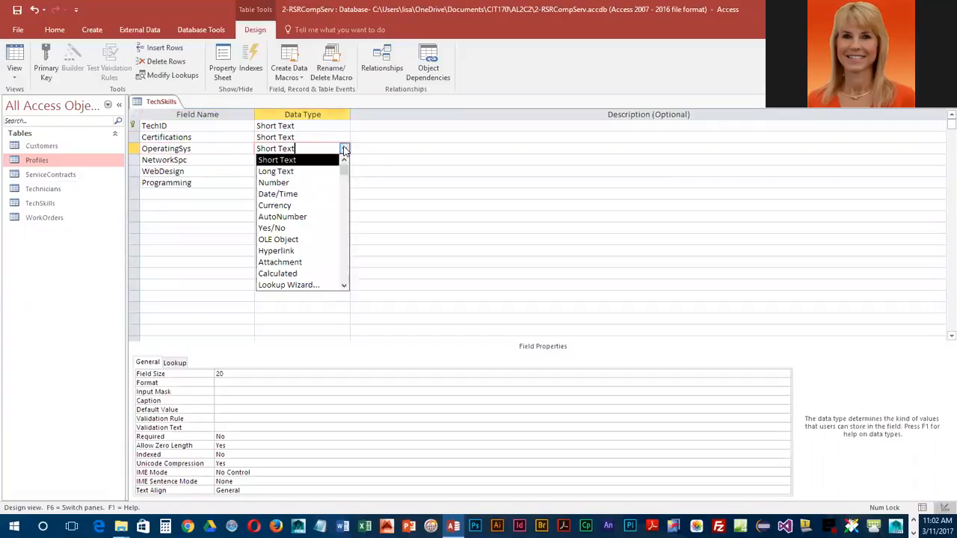
{"action": "left_click", "coordinate": [304, 285]}
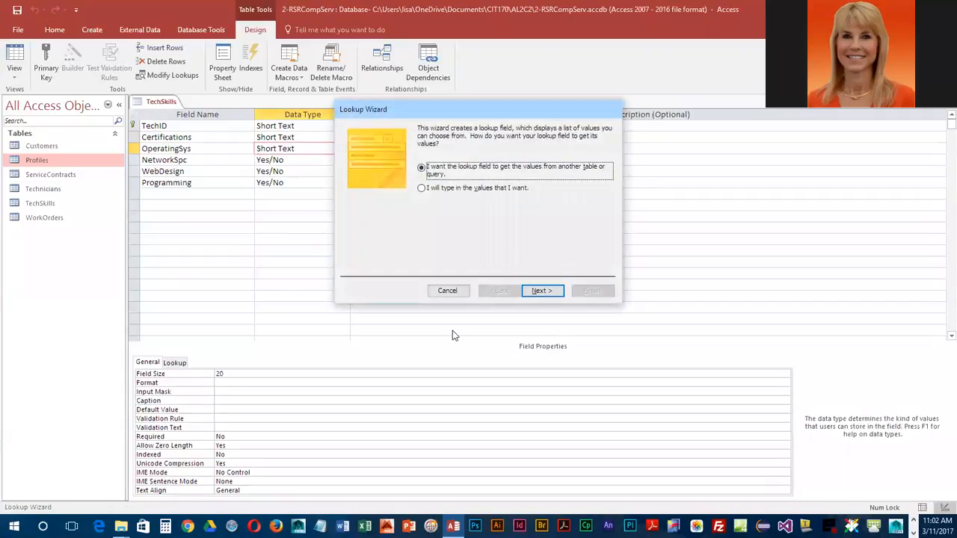
{"action": "left_click", "coordinate": [422, 188]}
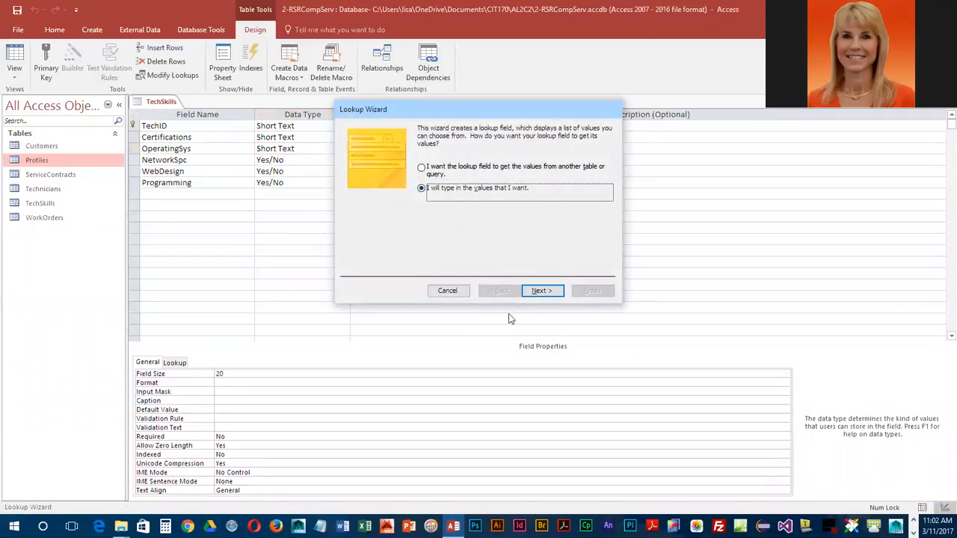
{"action": "left_click", "coordinate": [541, 290]}
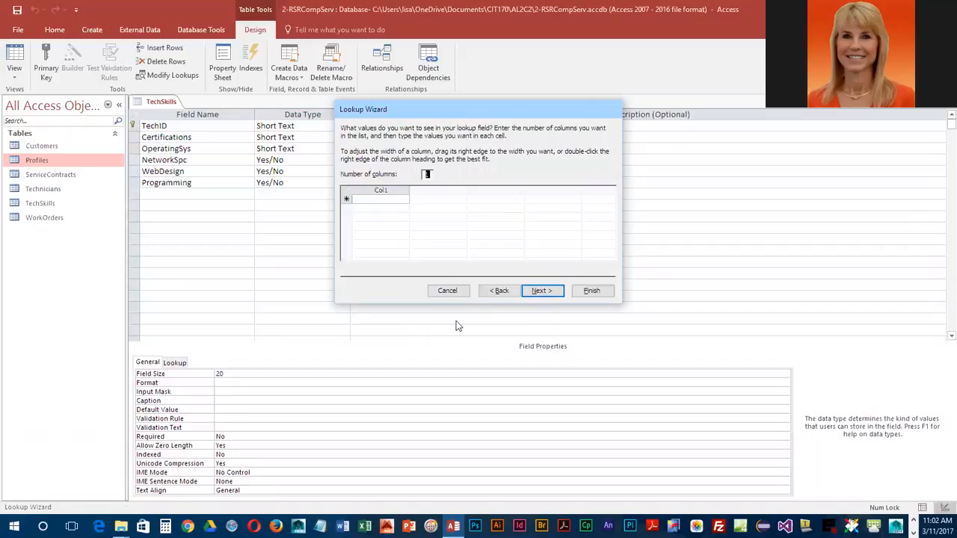
Step: Enter Windows 10, Windows 8 and Windows 7 as the first values of the OperatingSys lookup list
{"action": "left_click", "coordinate": [368, 200]}
{"action": "type", "text": "Windows 10"}
{"action": "left_click", "coordinate": [365, 212]}
{"action": "type", "text": "Win"}
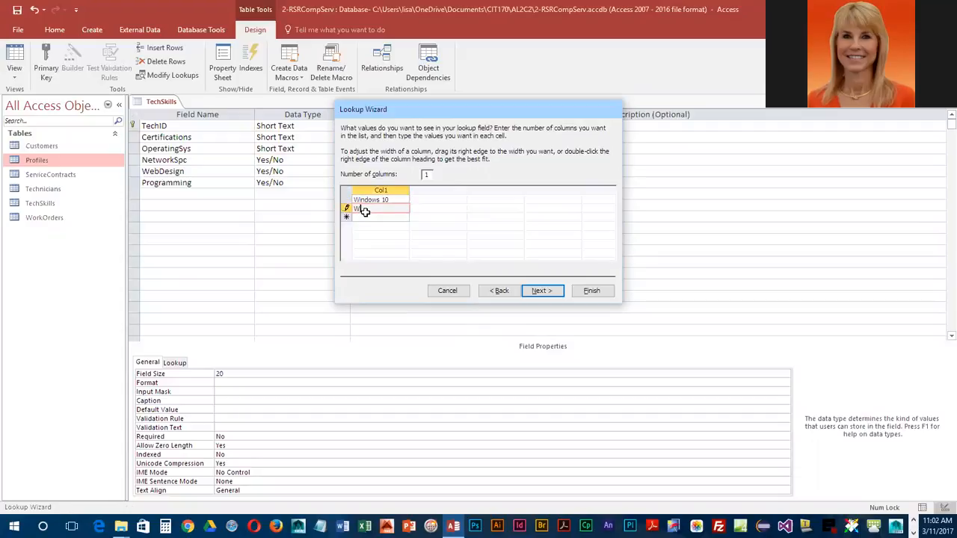
{"action": "type", "text": "dows 8"}
{"action": "key", "text": "Return"}
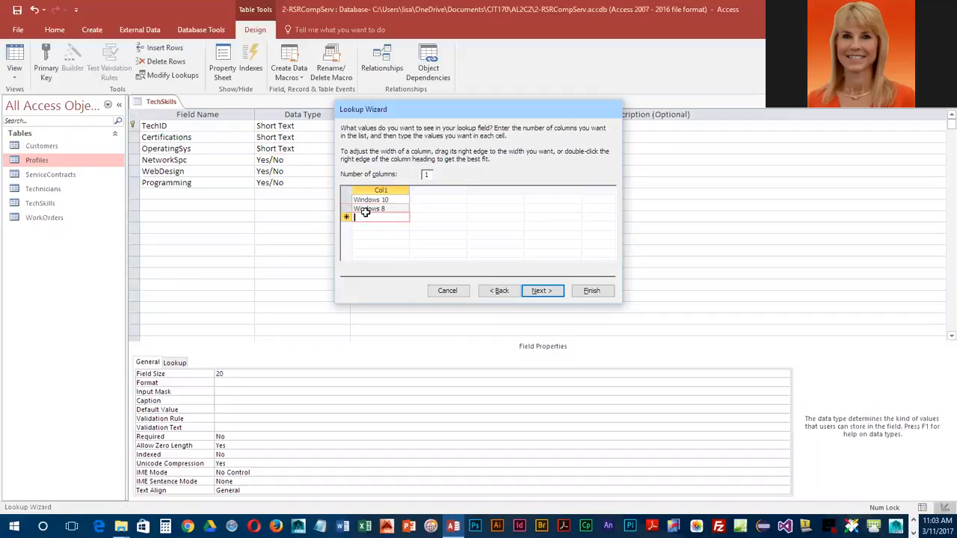
{"action": "type", "text": "Windows 7"}
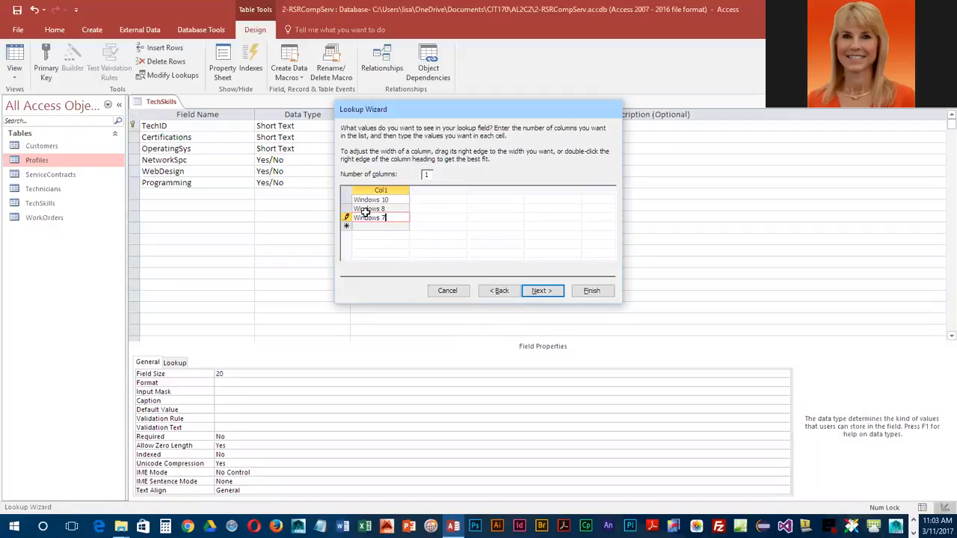
{"action": "key", "text": "Return"}
Step: Add Linux and UNIX to the OperatingSys lookup list
{"action": "type", "text": "Linus"}
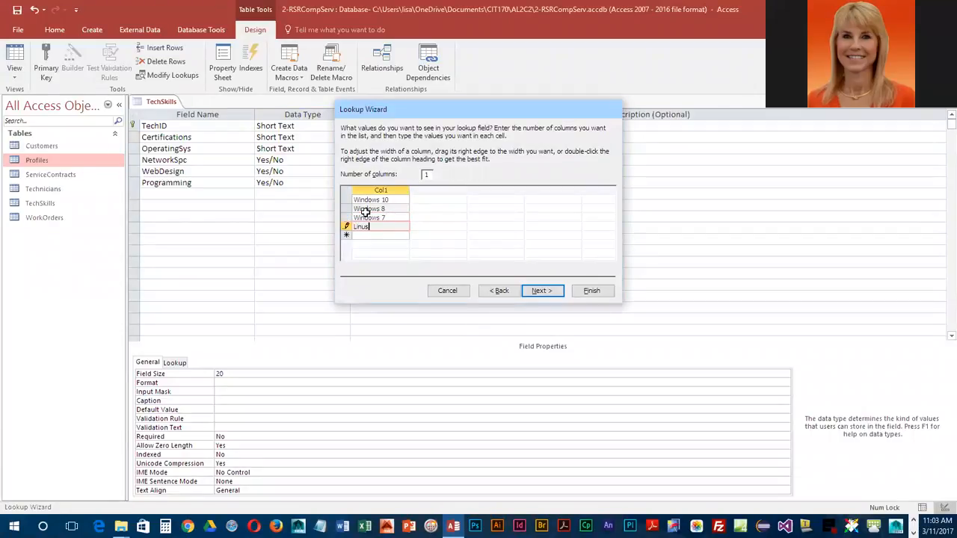
{"action": "key", "text": "Return"}
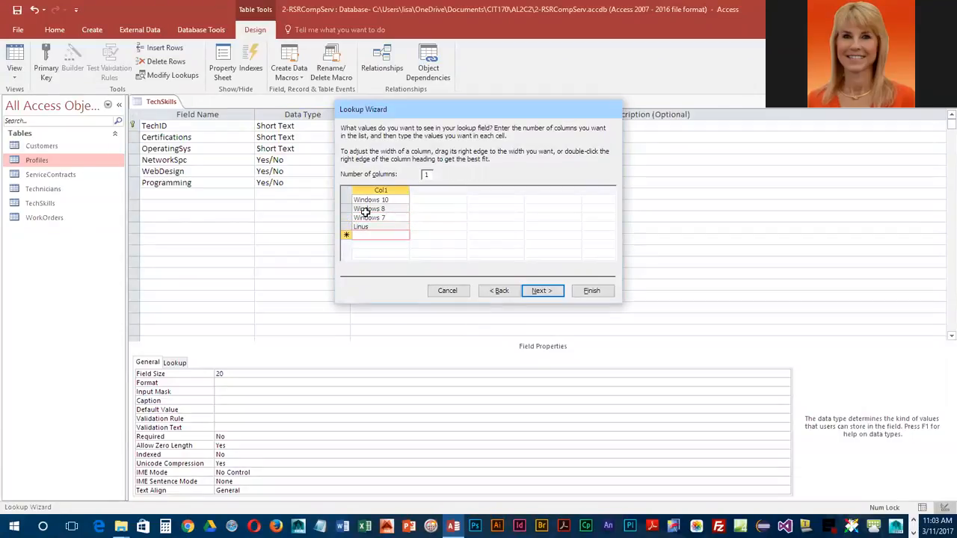
{"action": "key", "text": "Up"}
{"action": "type", "text": "Linux"}
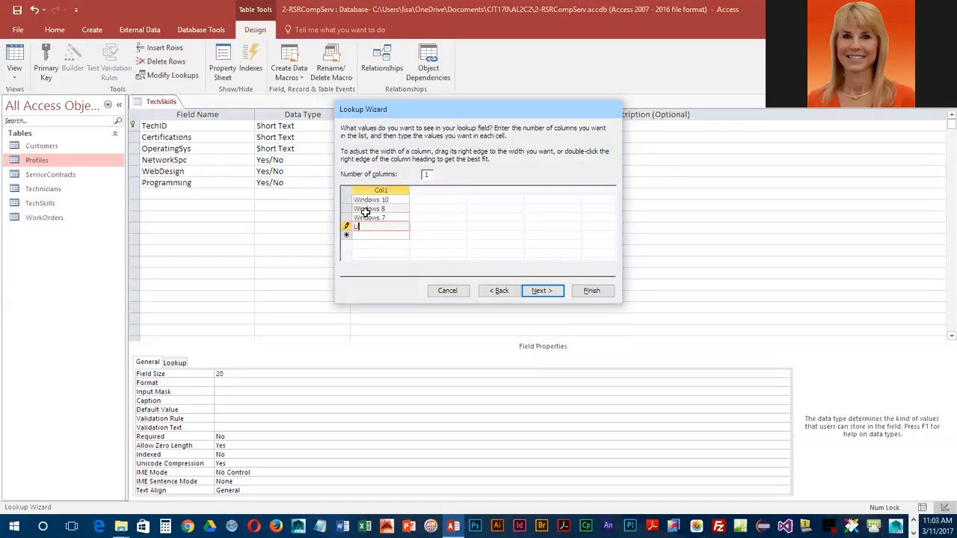
{"action": "key", "text": "Return"}
{"action": "type", "text": "UNIX"}
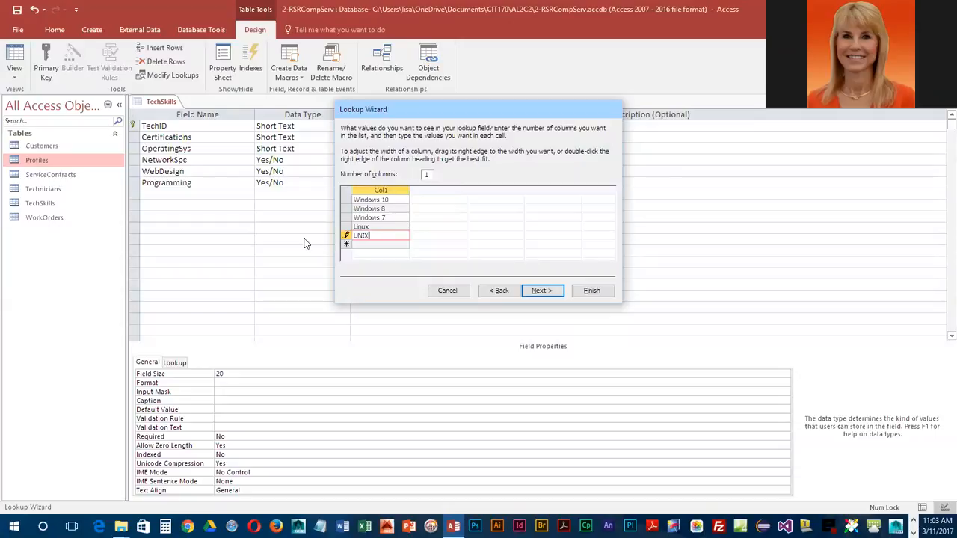
Step: Finish the OperatingSys lookup with multiple values allowed and accept the change to the field
{"action": "left_click", "coordinate": [542, 291]}
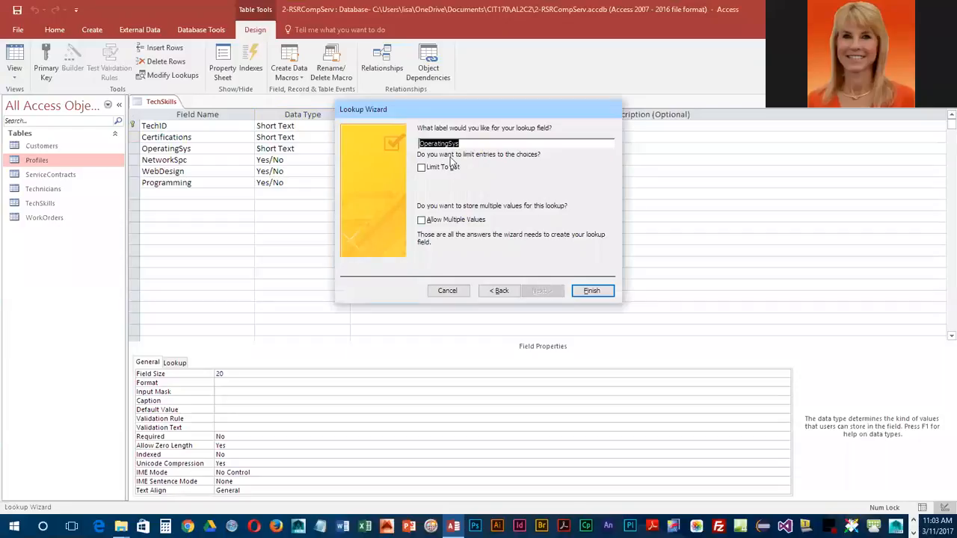
{"action": "left_click", "coordinate": [422, 220]}
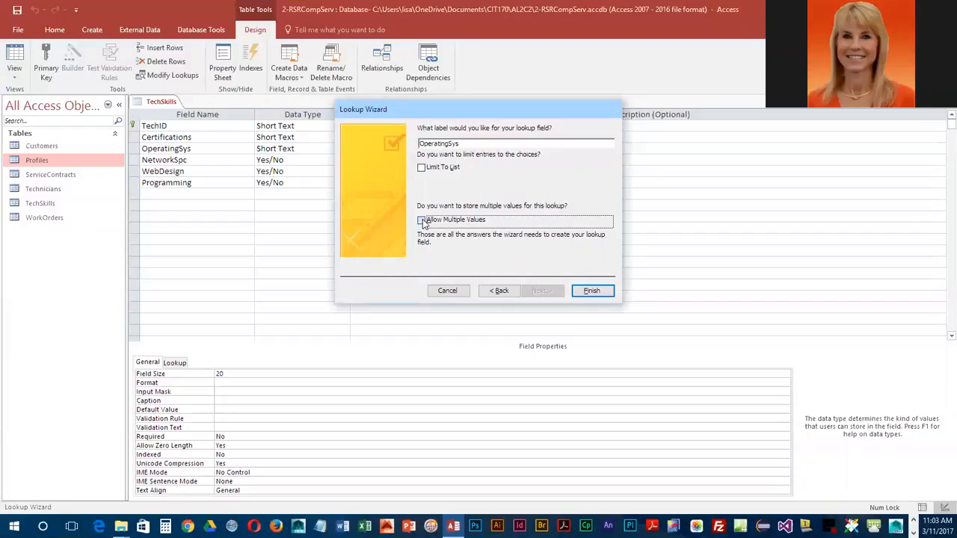
{"action": "left_click", "coordinate": [599, 294]}
{"action": "left_click", "coordinate": [458, 299]}
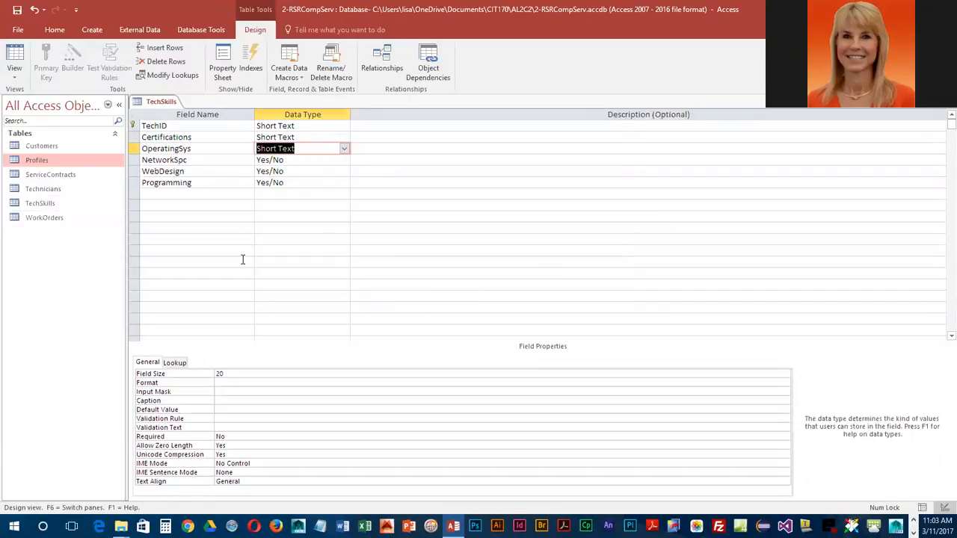
Step: Save the TechSkills table design and close the table
{"action": "left_click", "coordinate": [17, 11]}
{"action": "right_click", "coordinate": [157, 103]}
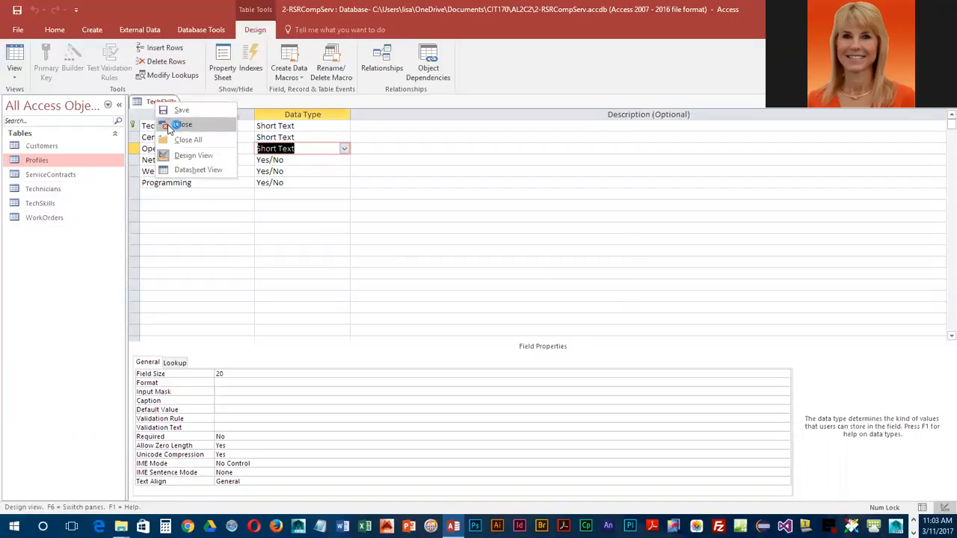